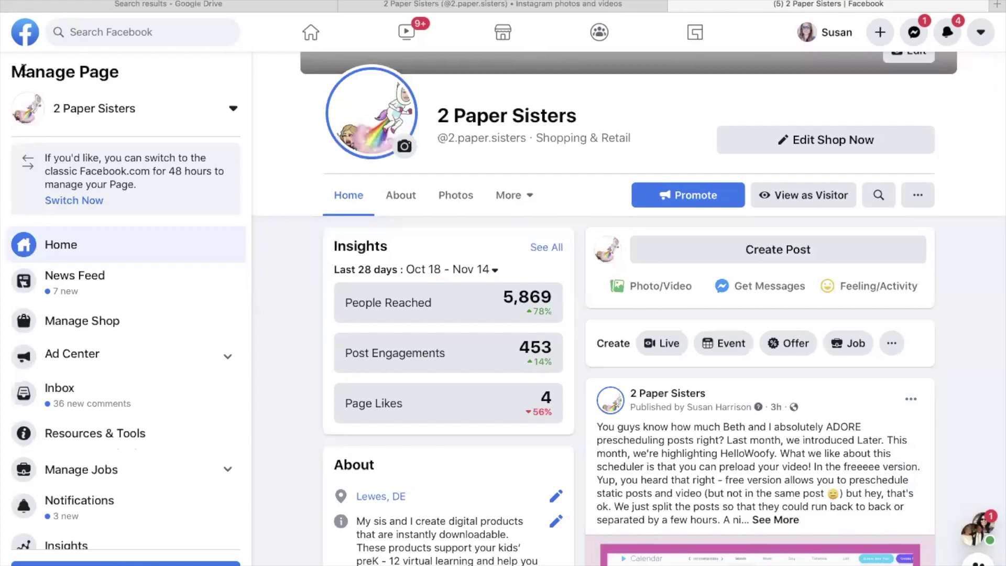
- Scroll the 2 Paper Sisters Creator Studio home dashboard of recent posts and insights
scroll(120, 233, down, 5)
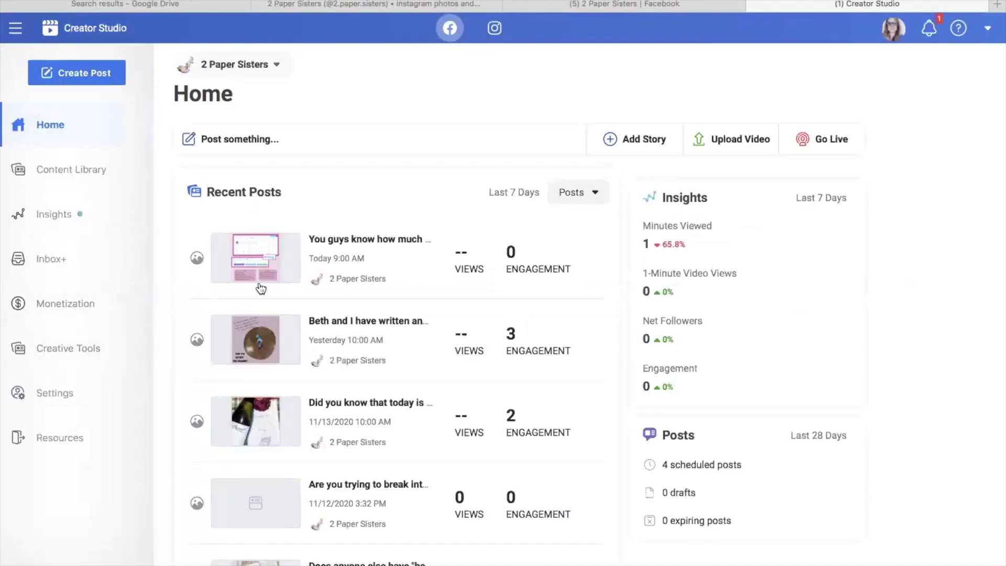
- Switch Creator Studio to the 2.paper.sisters Instagram Content Library posts list
scroll(480, 322, down, 1)
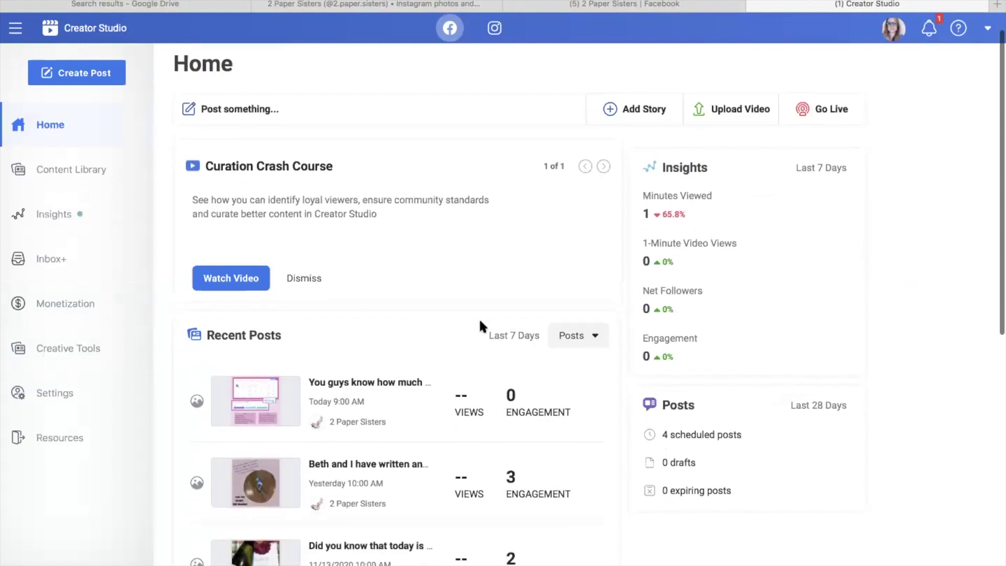
scroll(480, 322, up, 1)
scroll(481, 322, down, 1)
scroll(479, 318, up, 1)
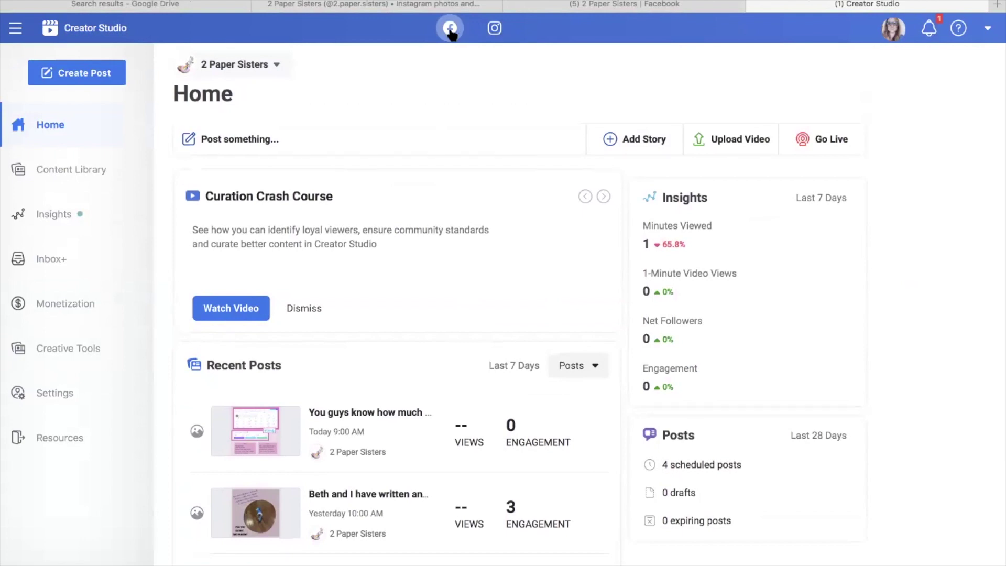
click(495, 29)
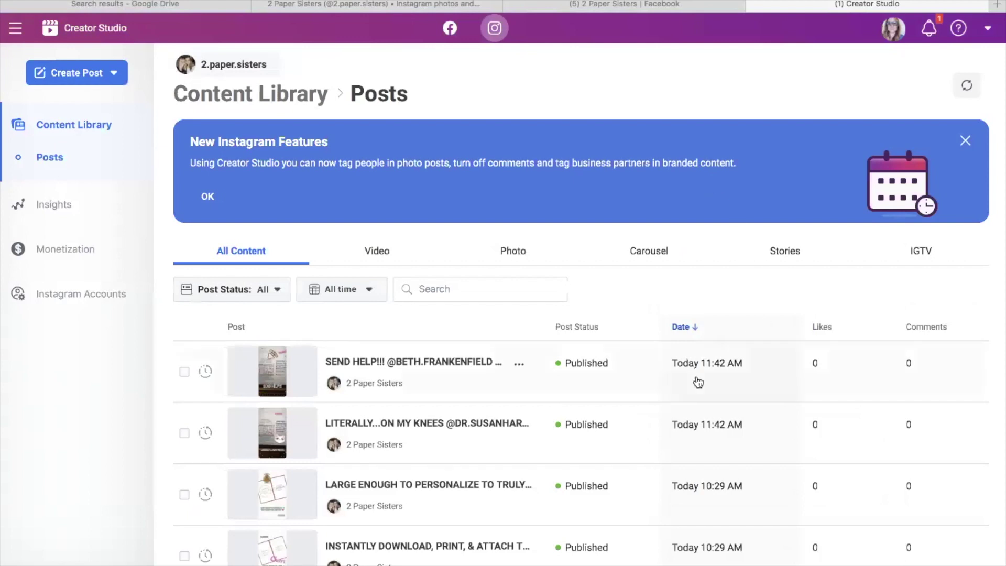
- Filter the Instagram library to IGTV, showing the scheduled Fledgling Entrepreneurs videos
scroll(699, 382, down, 1)
scroll(698, 382, up, 1)
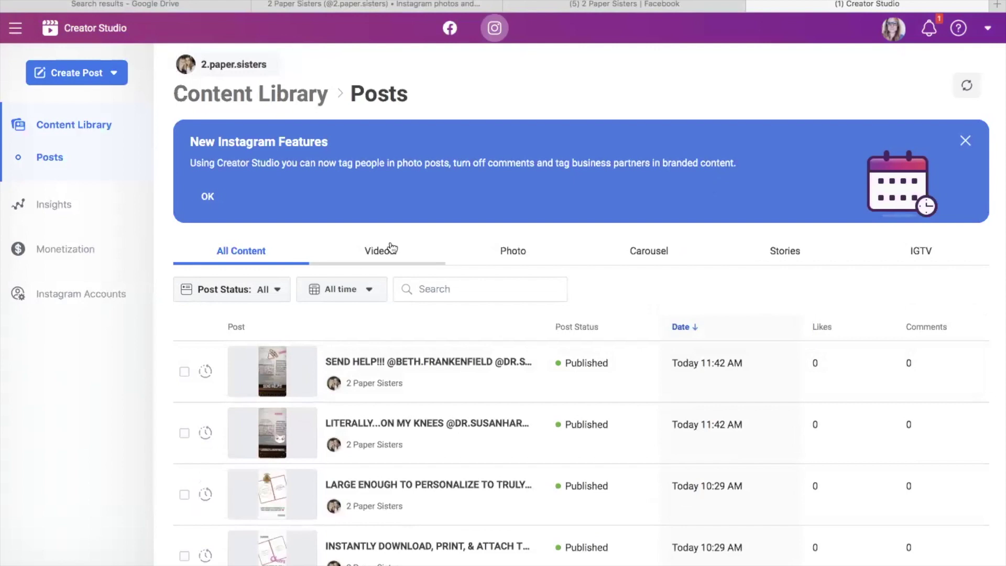
click(917, 253)
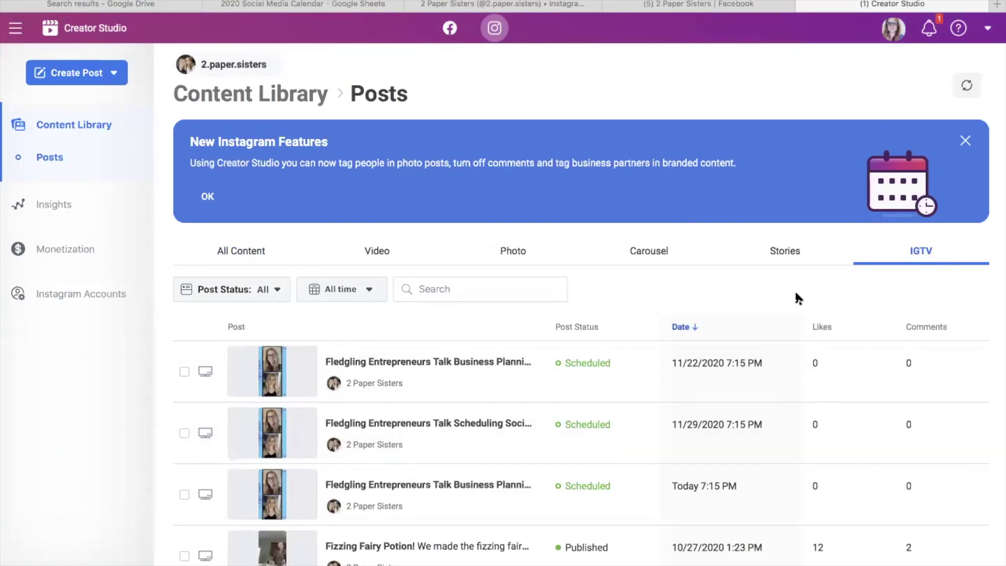
click(685, 6)
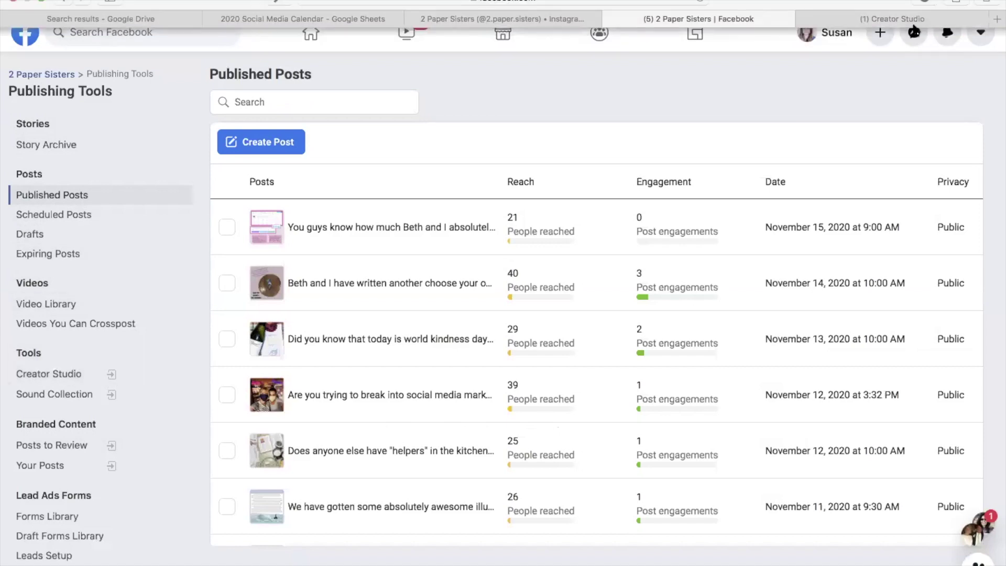
click(915, 20)
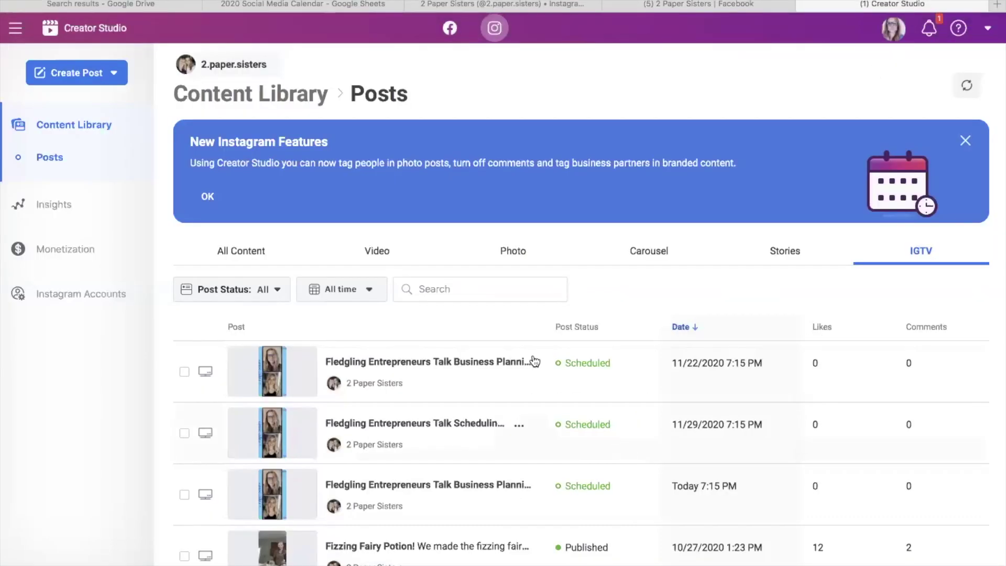
- Return to All Content and scroll through today's posts and the scheduled Fledgling Entrepreneurs videos
click(254, 247)
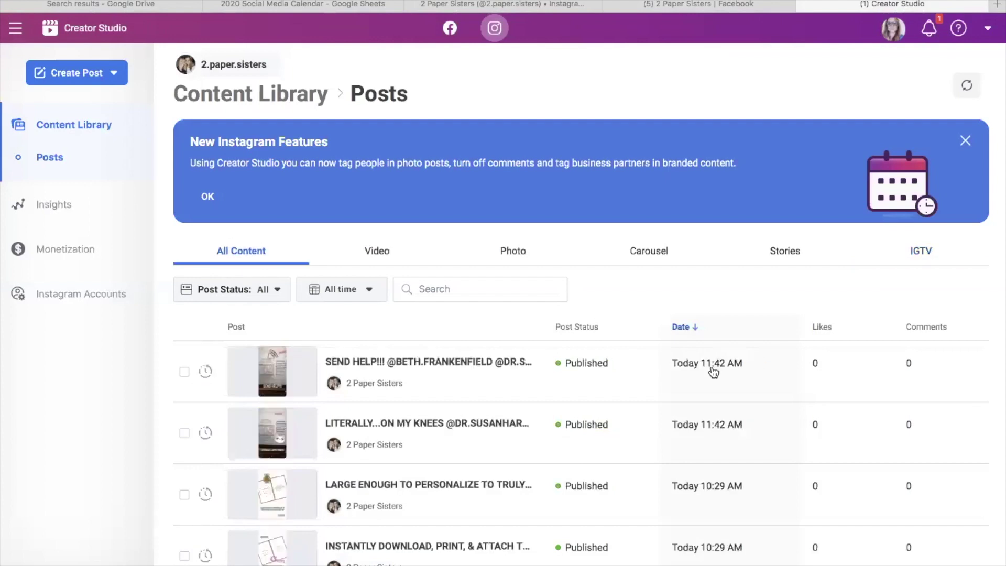
scroll(716, 433, down, 1)
scroll(716, 434, down, 1)
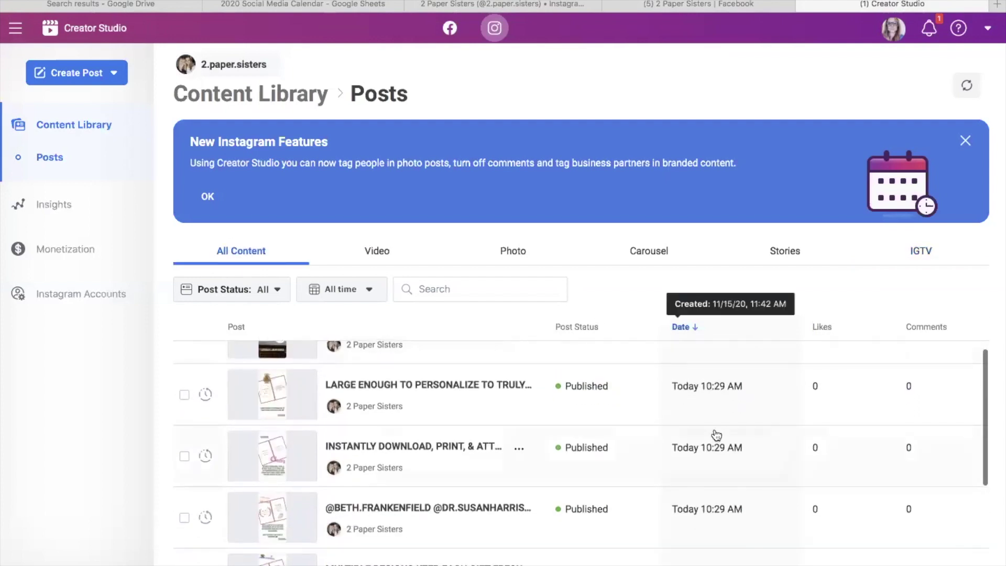
scroll(716, 435, down, 1)
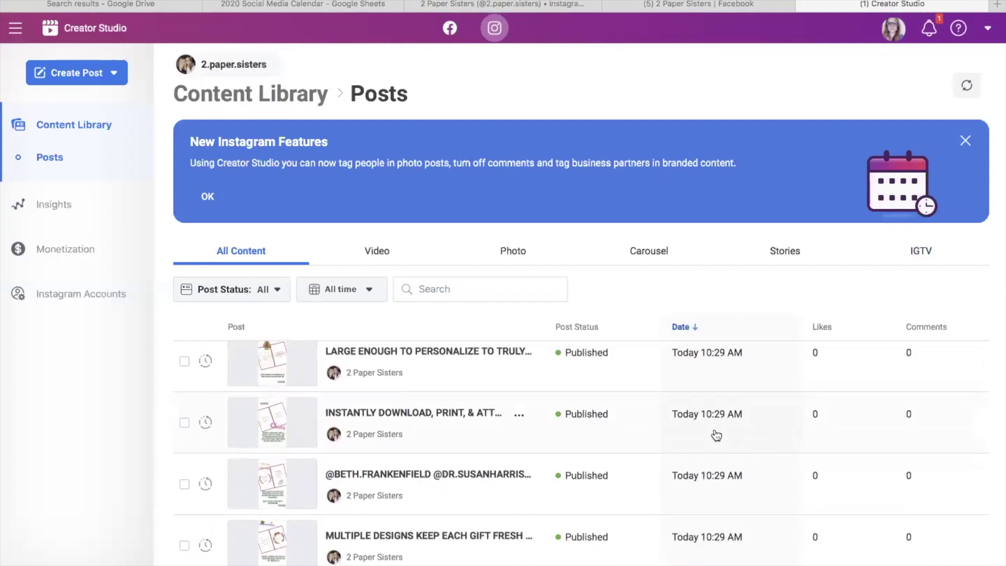
scroll(716, 435, down, 1)
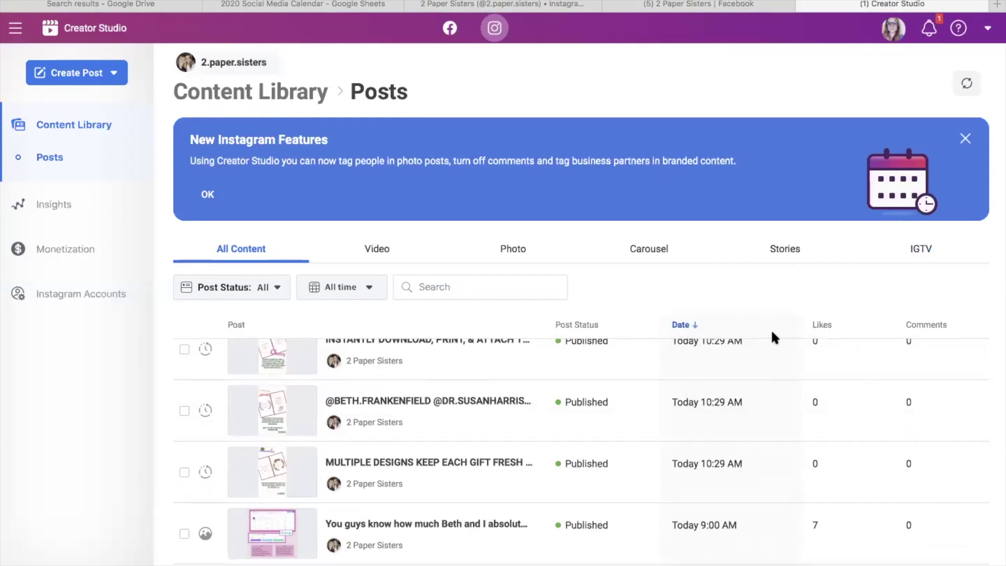
scroll(773, 375, down, 3)
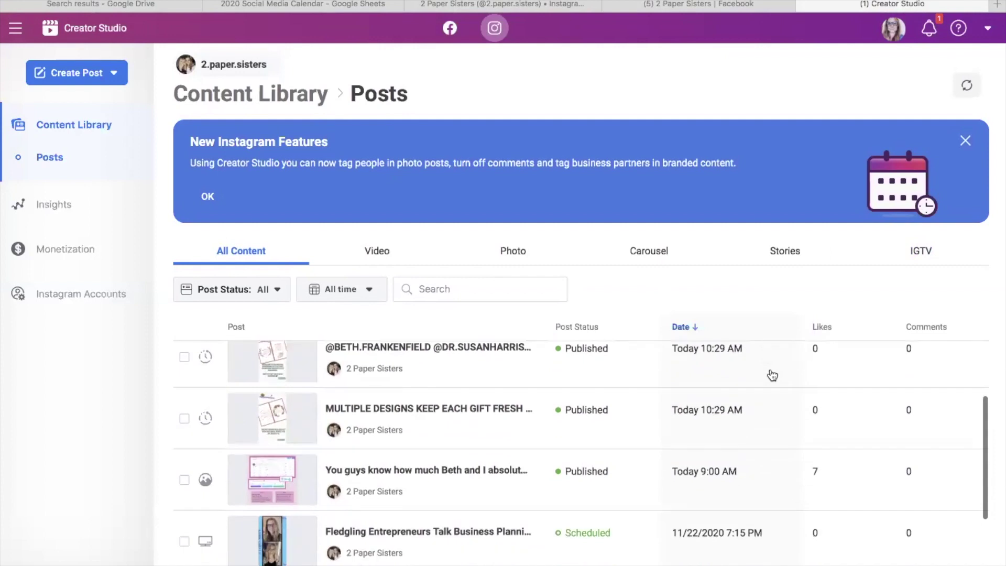
scroll(773, 375, down, 1)
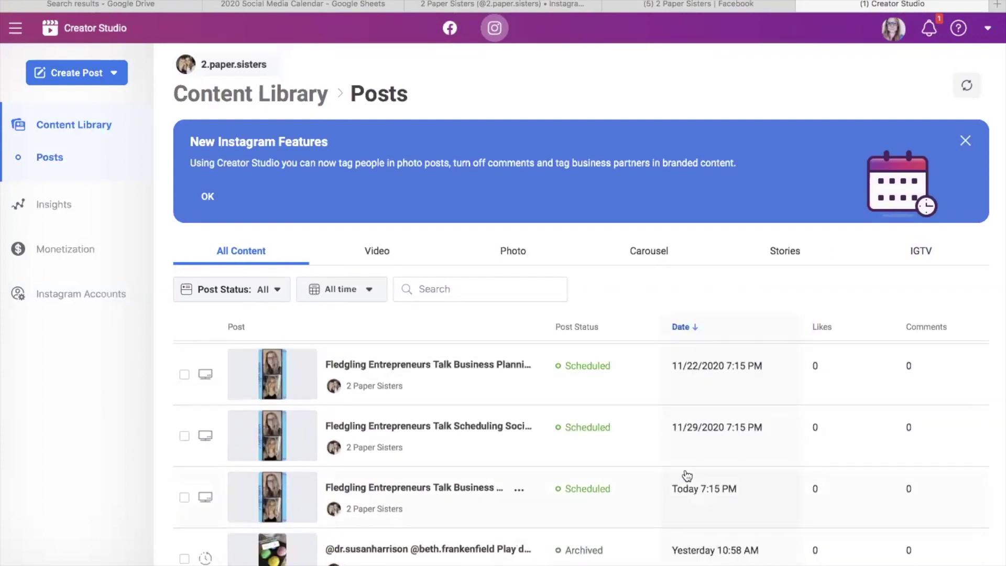
- Filter to Photo posts, scroll through them, and return to today's 9:00 AM post at top
click(512, 251)
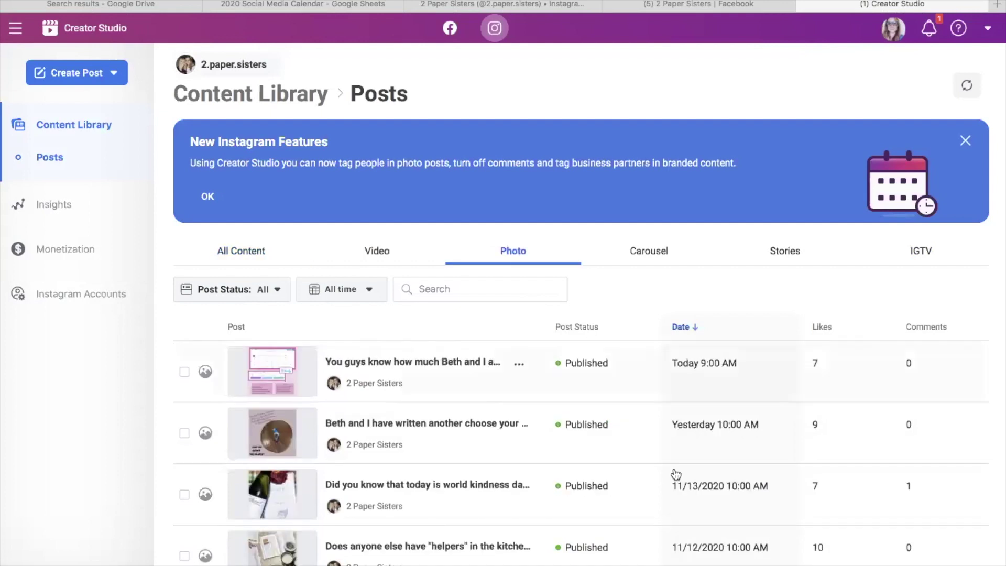
scroll(763, 444, down, 1)
scroll(764, 444, down, 12)
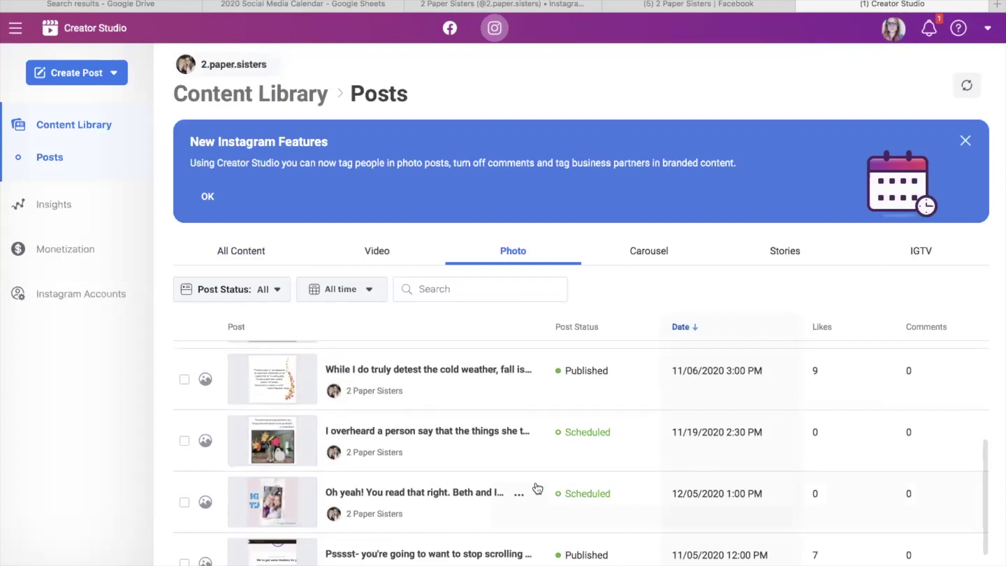
scroll(514, 496, down, 2)
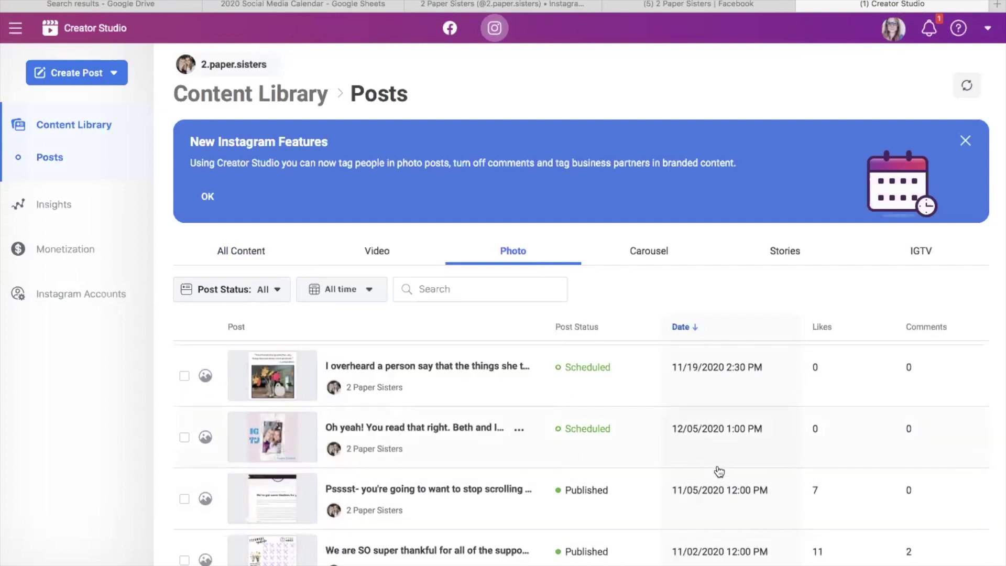
scroll(720, 479, down, 2)
scroll(721, 480, down, 5)
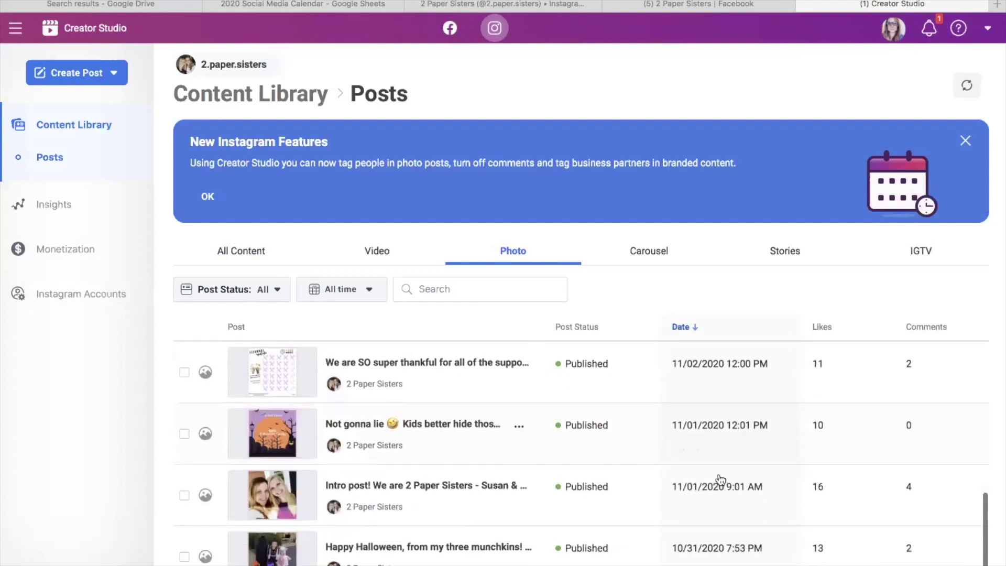
scroll(720, 480, down, 3)
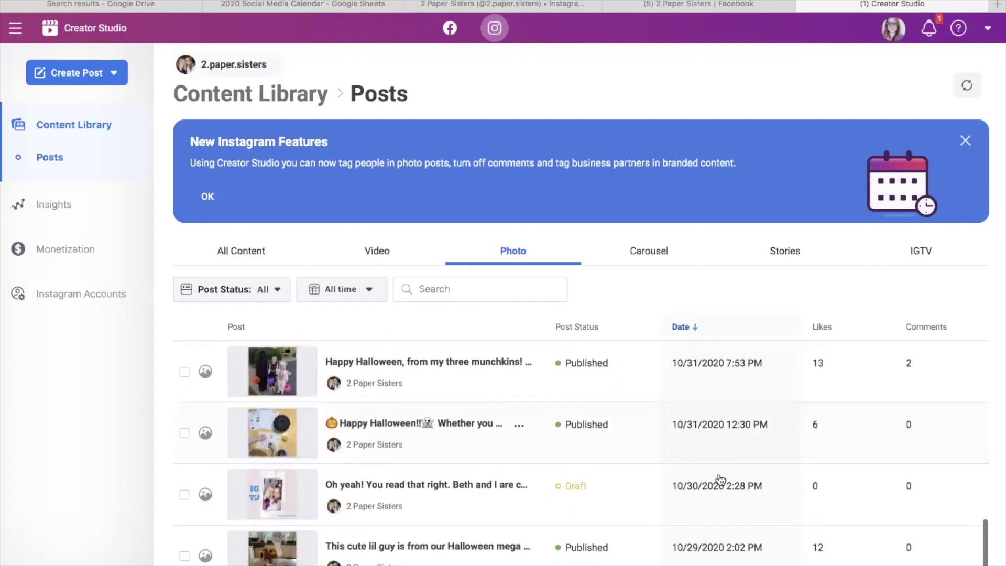
scroll(721, 480, down, 4)
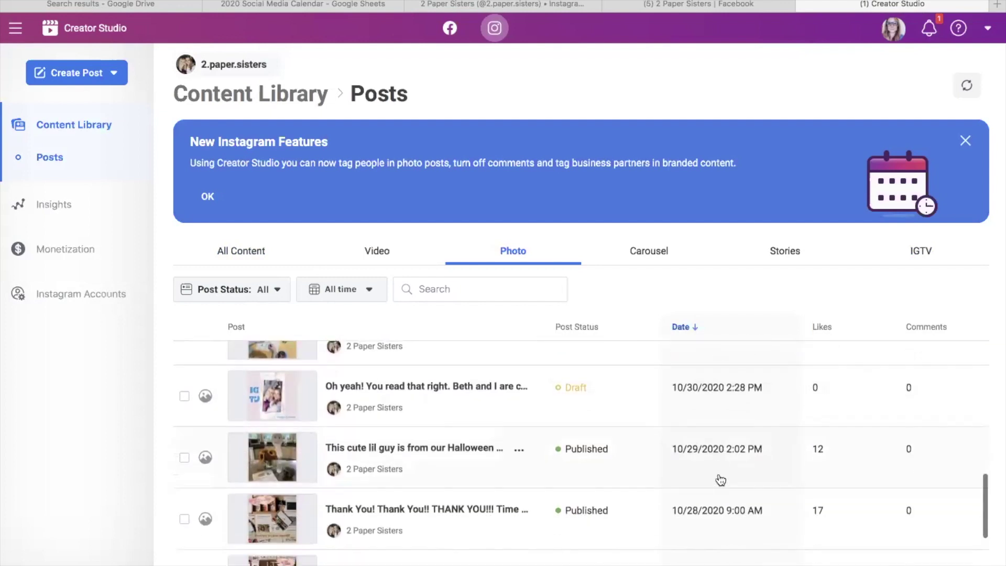
scroll(720, 480, down, 2)
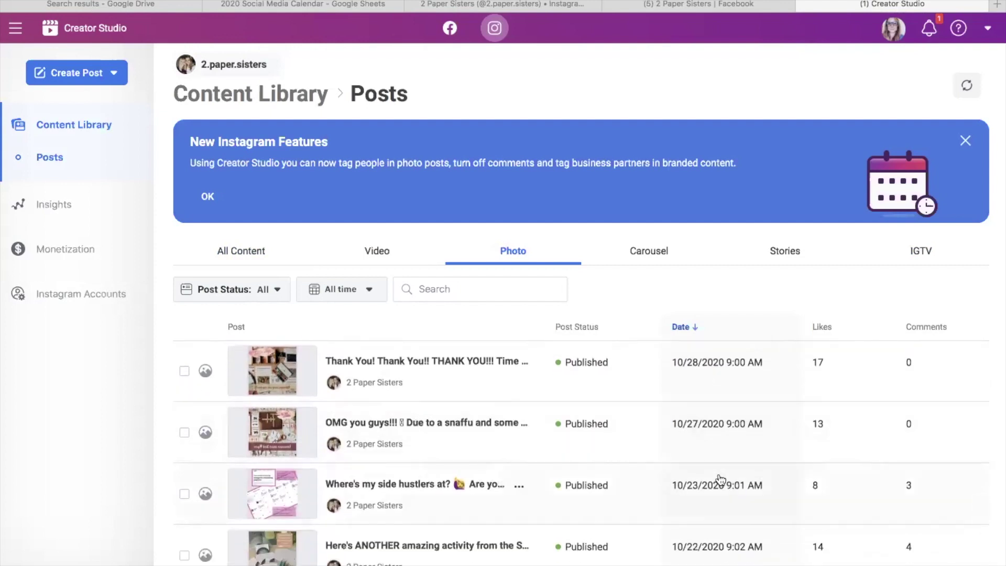
scroll(721, 480, up, 10)
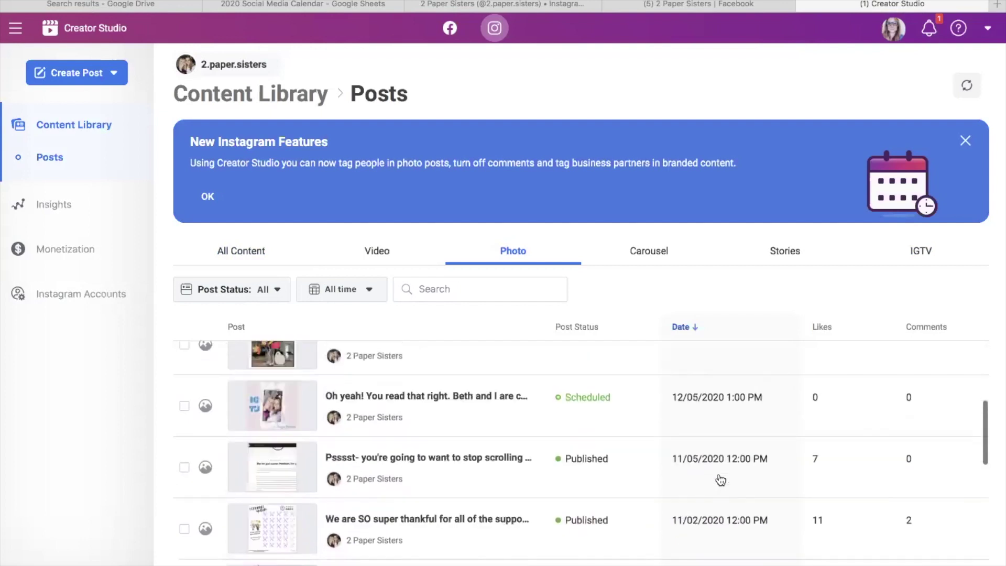
scroll(720, 480, up, 5)
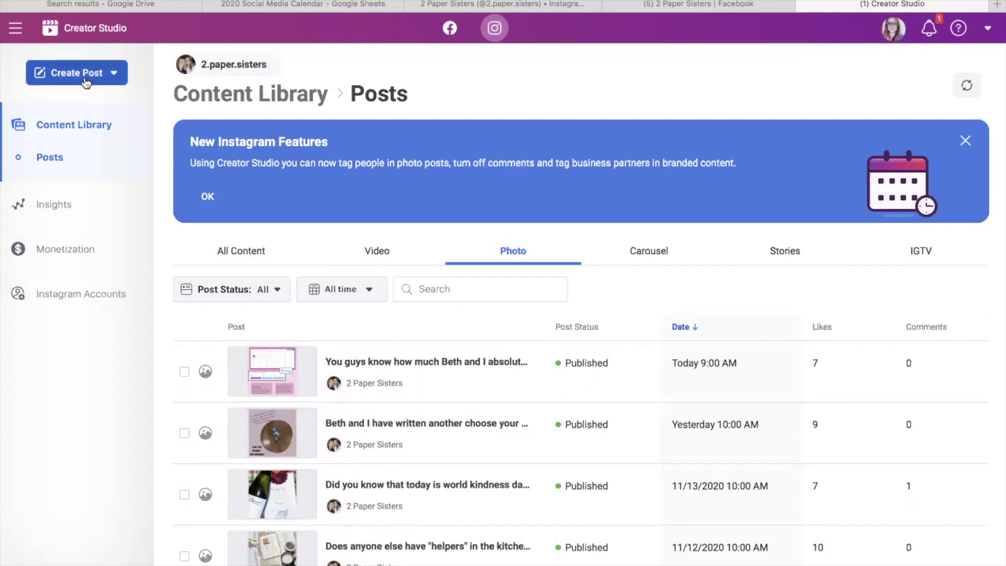
- Start a new Instagram Feed post and choose to add its image by file upload
click(83, 78)
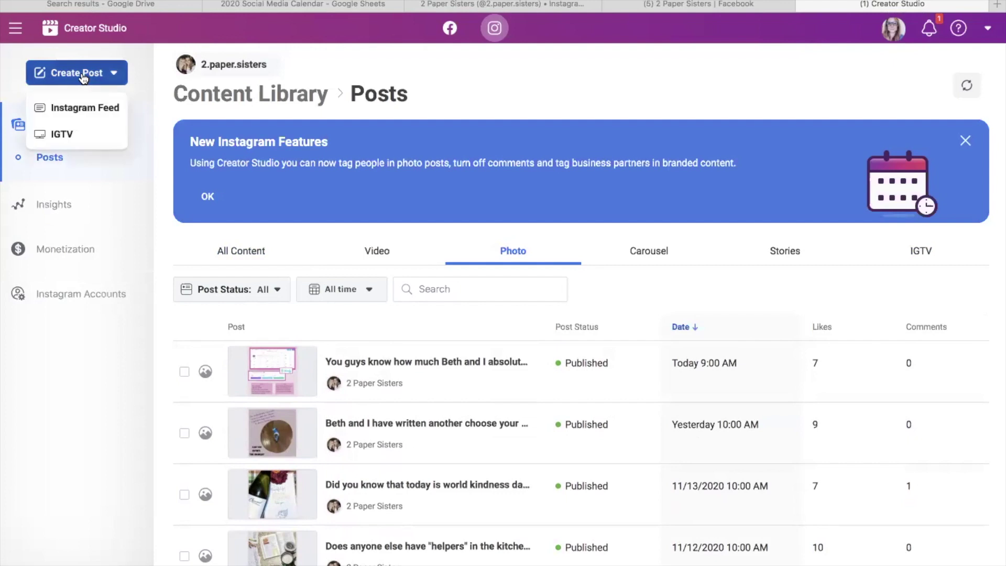
click(83, 110)
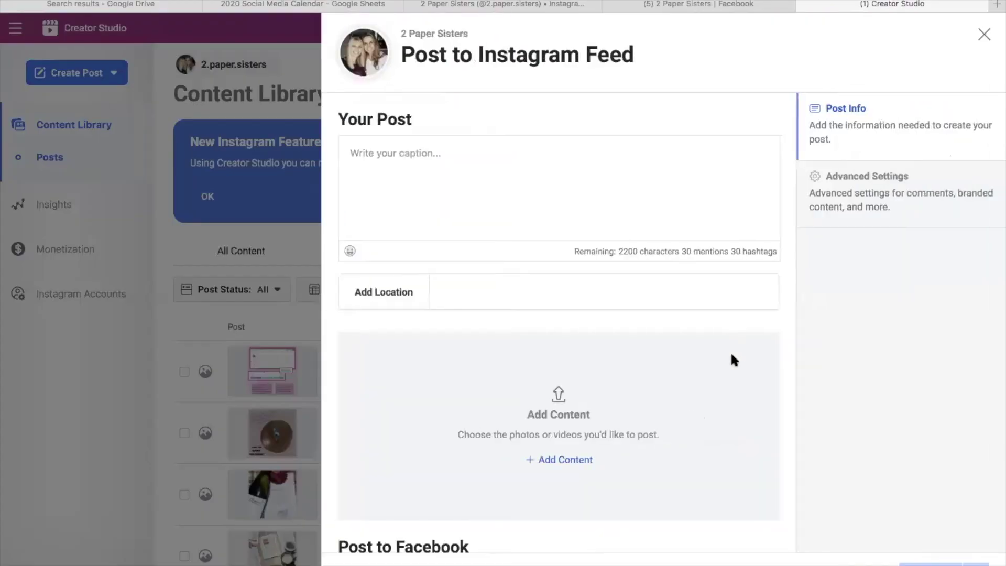
click(569, 461)
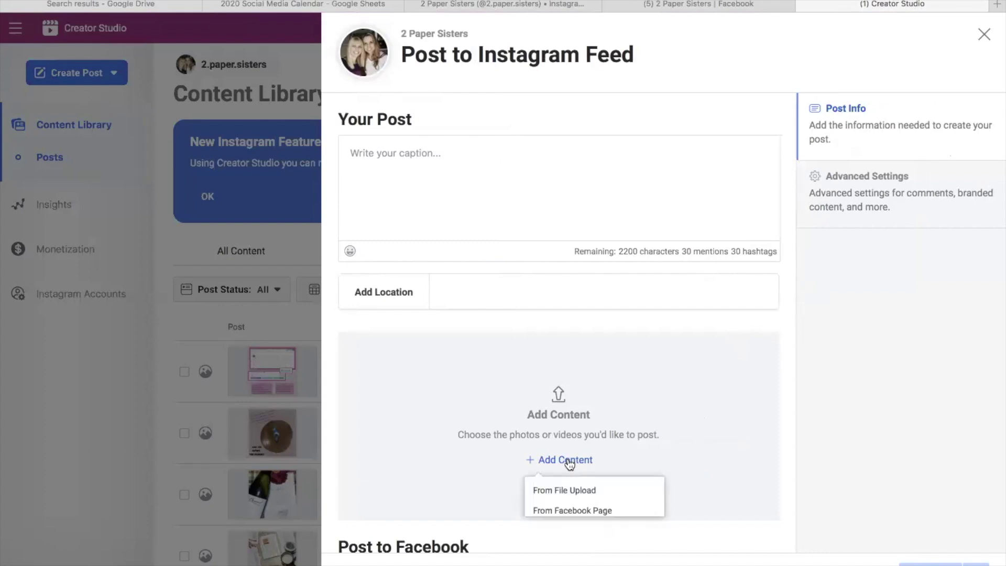
click(568, 492)
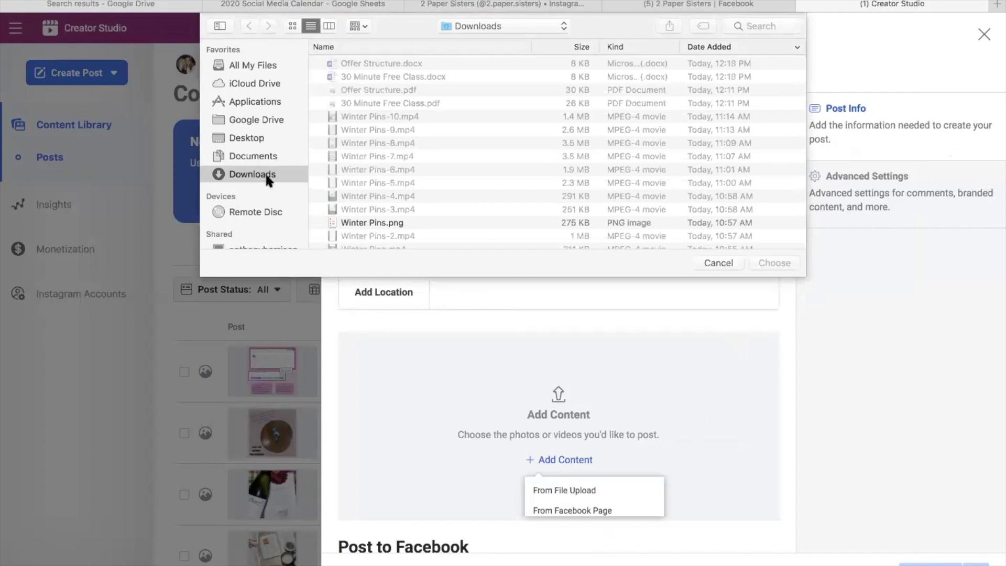
- Attach Winter Pins.png and enter a placeholder caption 'ajfopiagjsdgsjfh' with '#######' on a new line
click(351, 223)
click(781, 262)
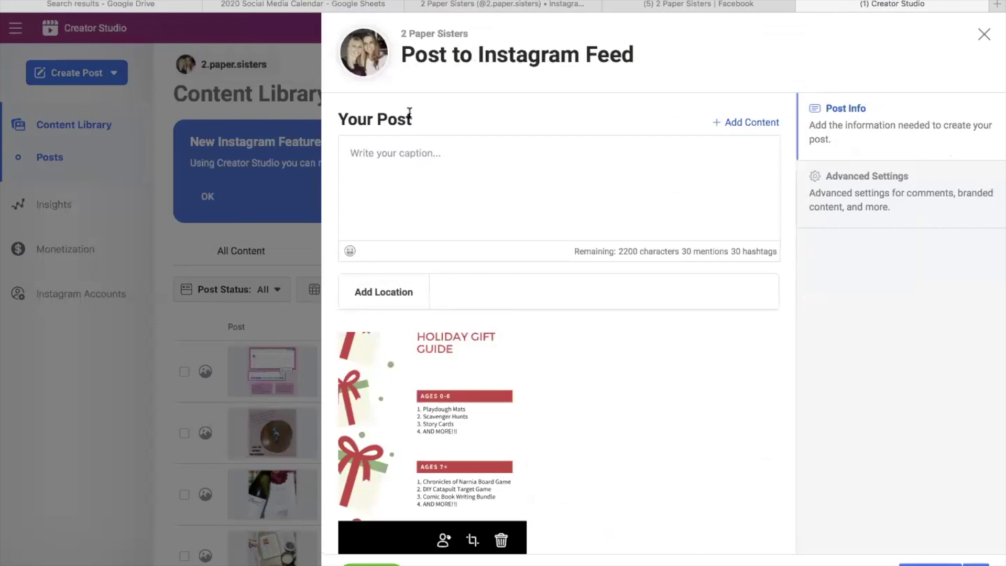
click(369, 158)
text(ajfopiagjsdgsjfh)
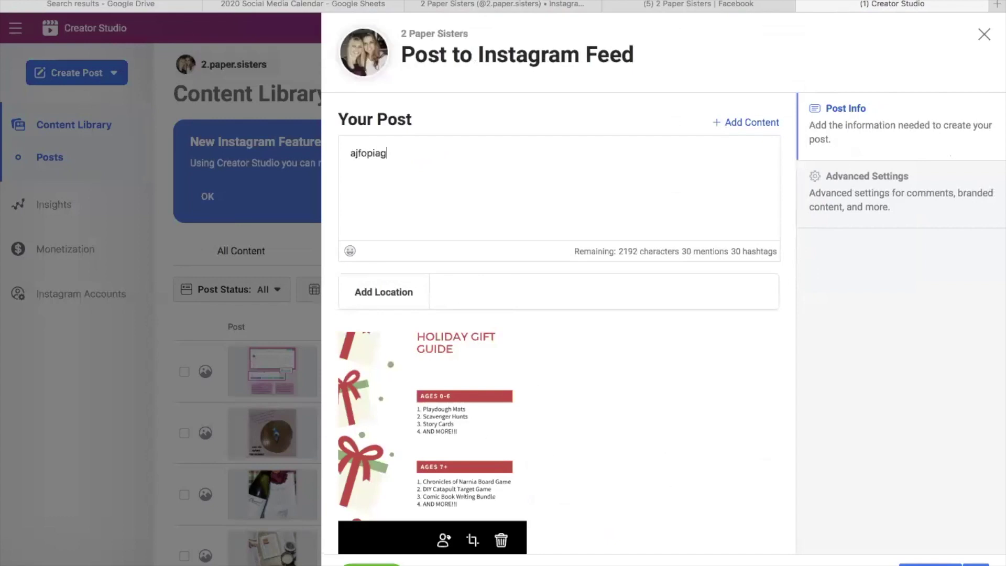
key(Return)
text(#######)
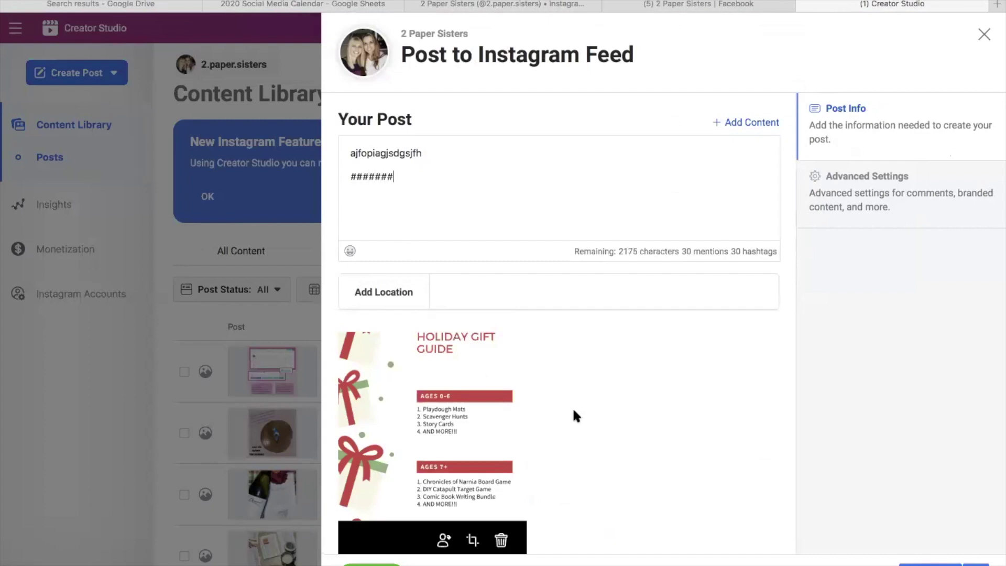
scroll(573, 410, down, 3)
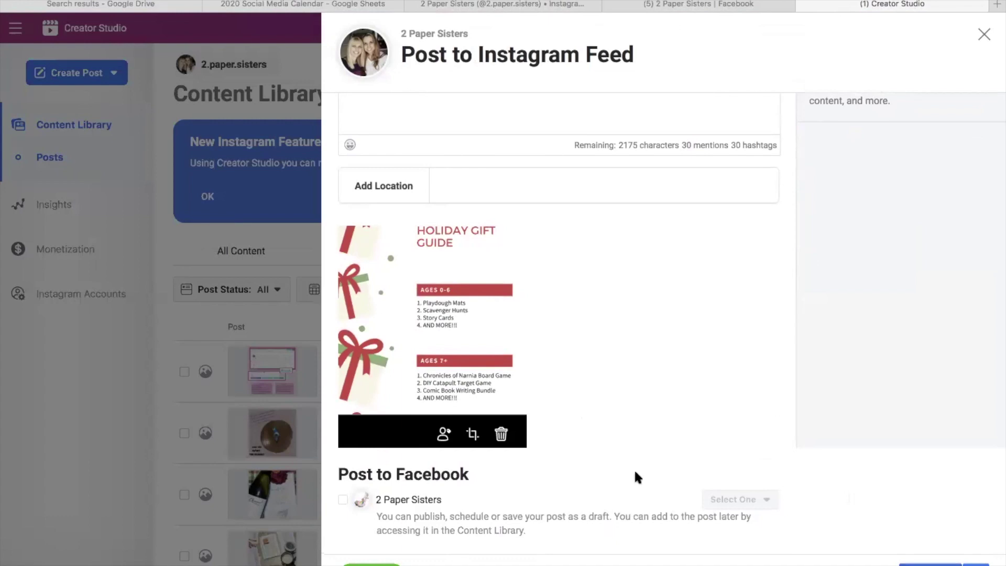
- Share the post to the 2 Paper Sisters Facebook page with the Schedule option
click(344, 501)
click(342, 500)
click(343, 500)
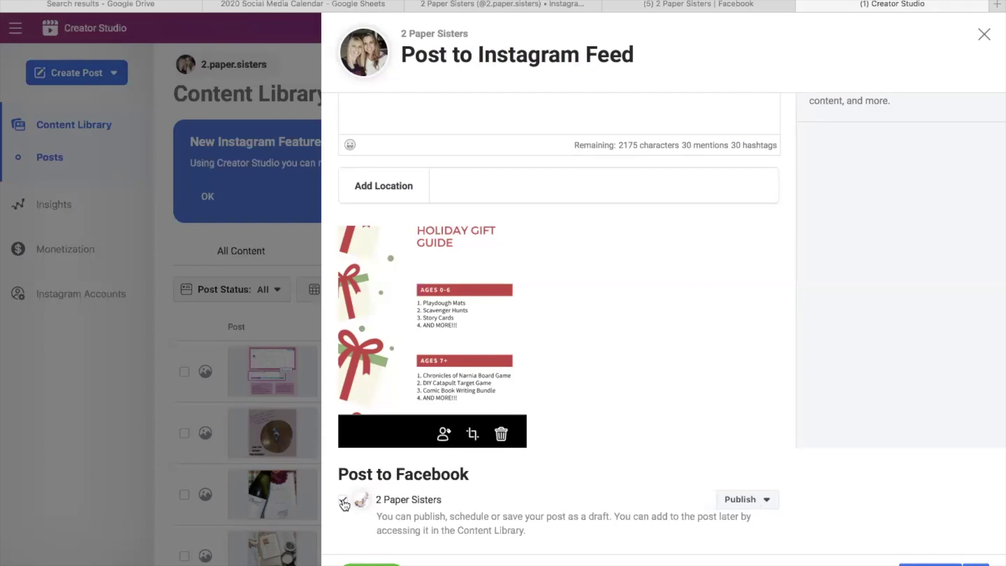
click(767, 500)
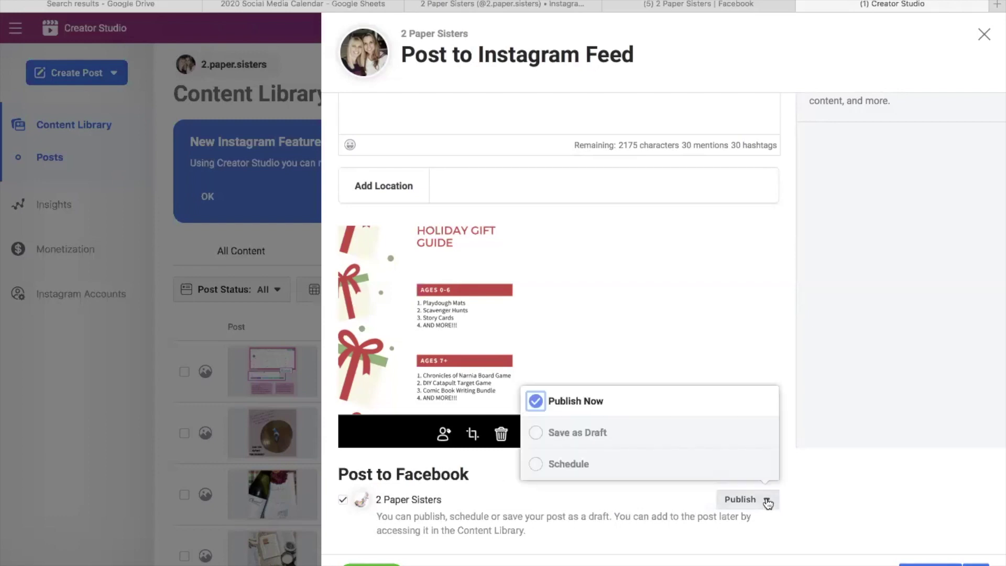
click(568, 465)
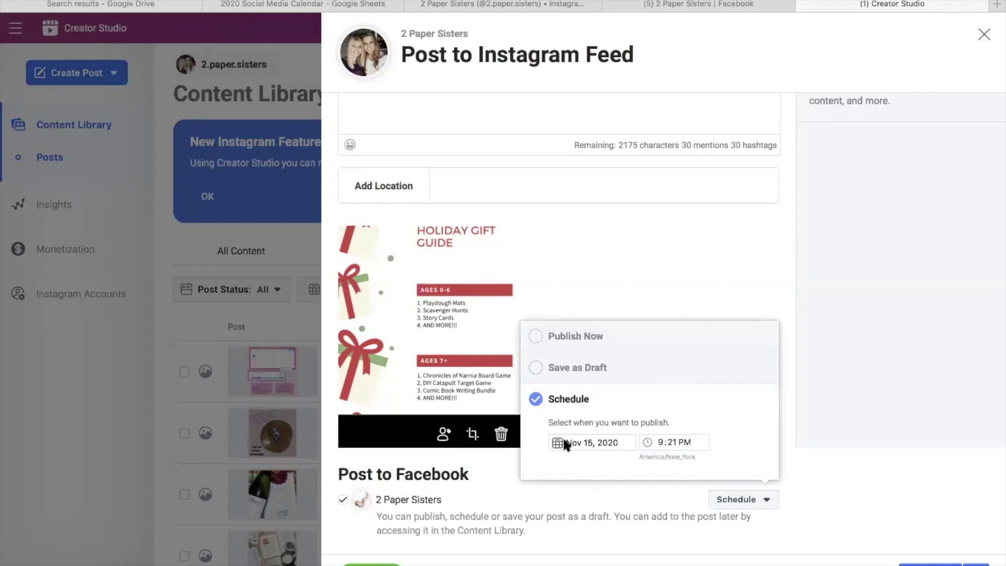
- Set the Facebook post's schedule to December 9, 2020 at 7:30 AM
click(574, 443)
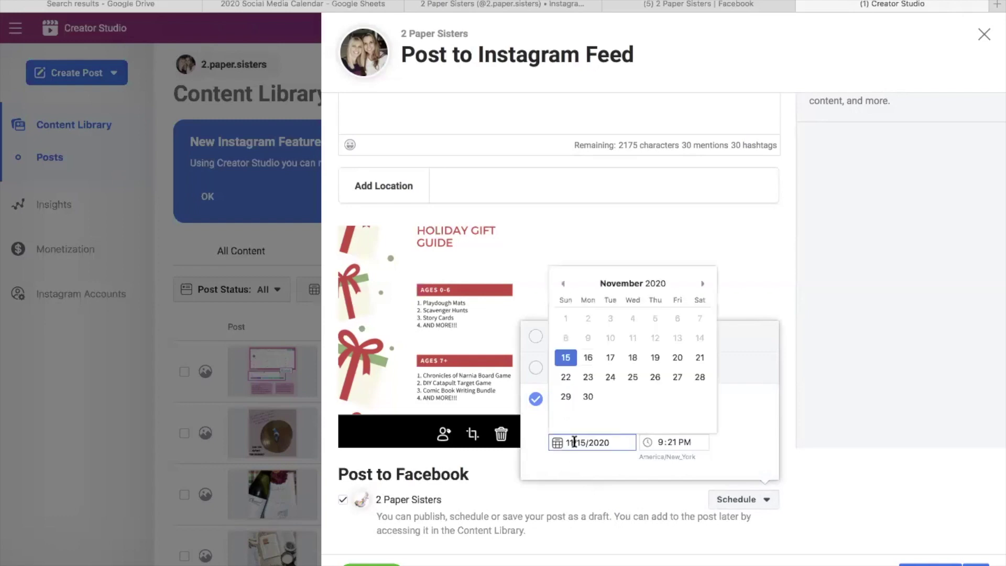
click(703, 284)
click(703, 284)
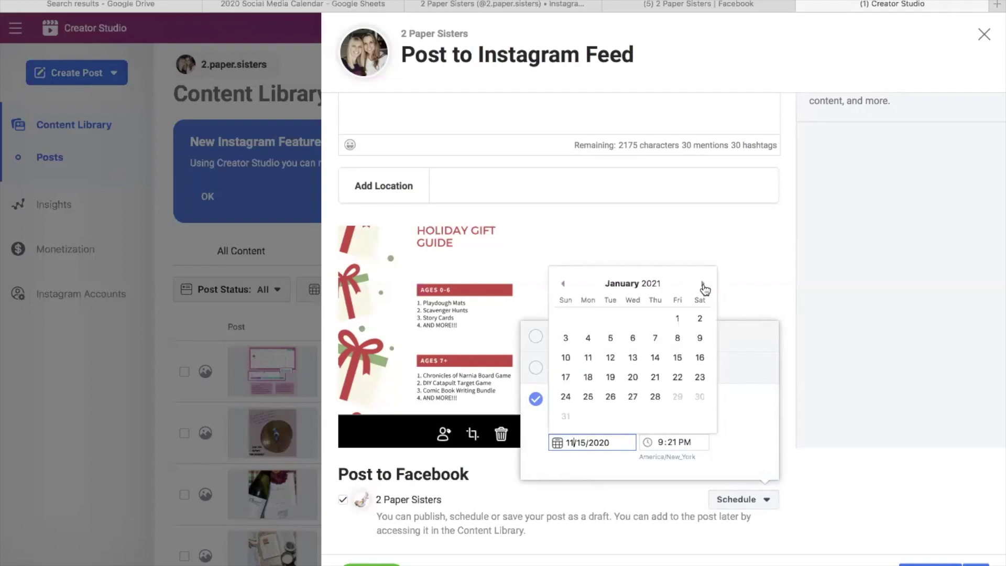
click(564, 284)
click(633, 338)
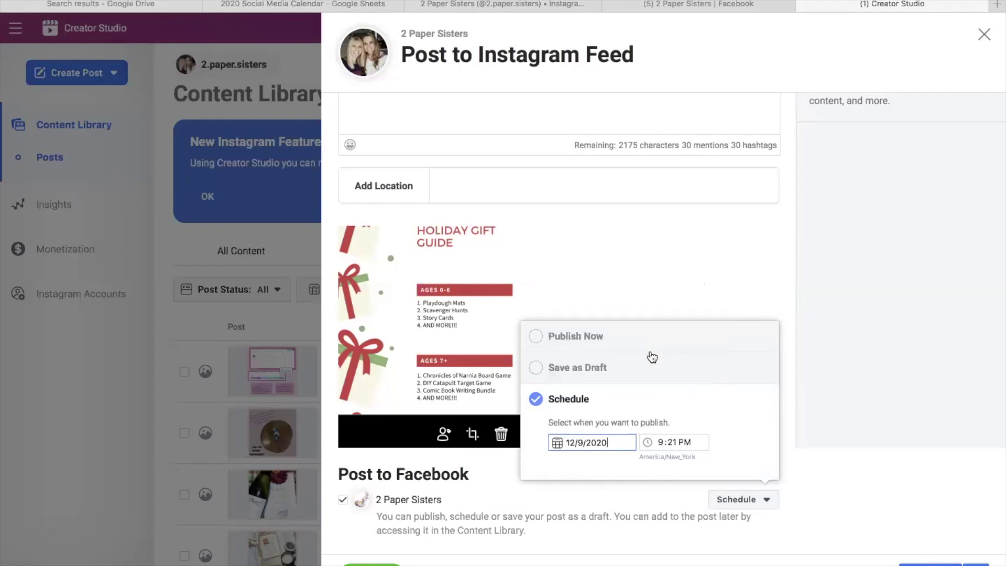
click(660, 440)
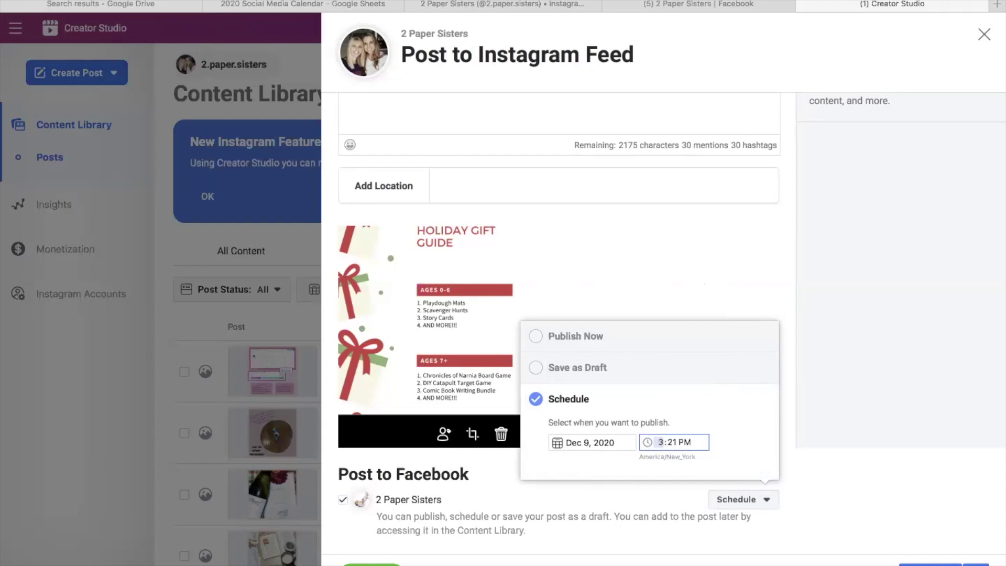
text(7)
key(Tab)
text(30)
click(686, 441)
text(a)
click(755, 503)
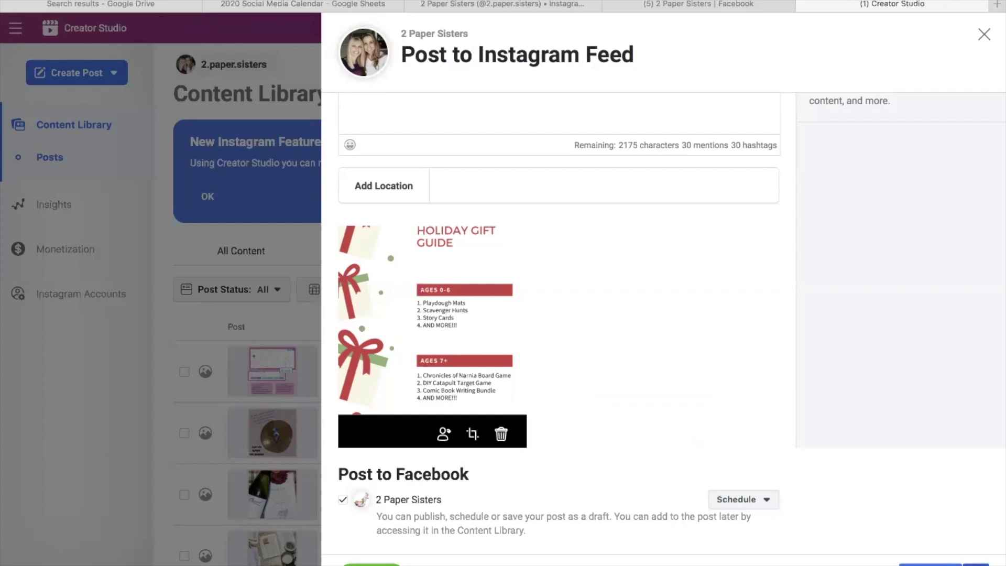
- Schedule the Instagram post for Dec 15, 2020 at 9:21 PM and view it under All Content
click(976, 564)
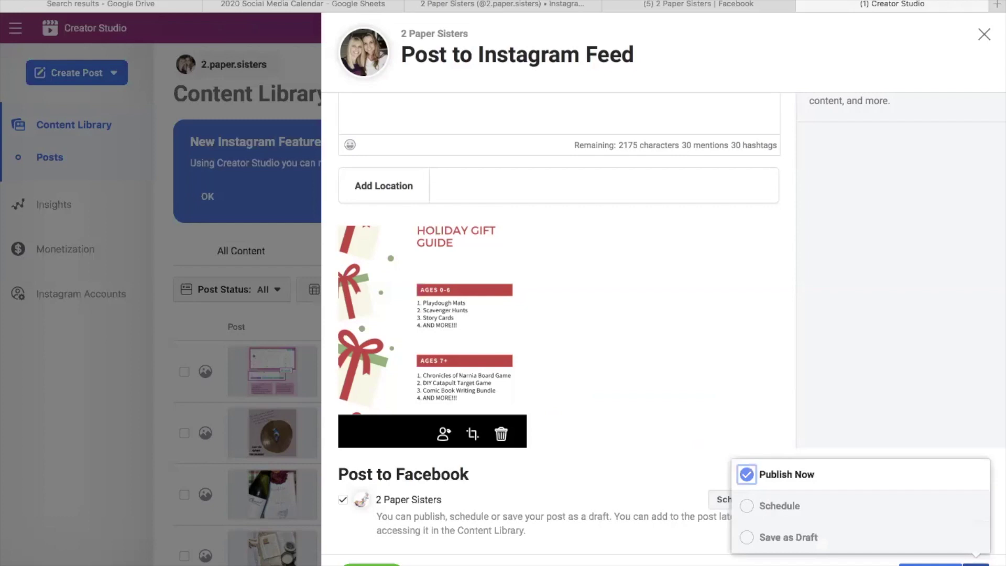
click(781, 506)
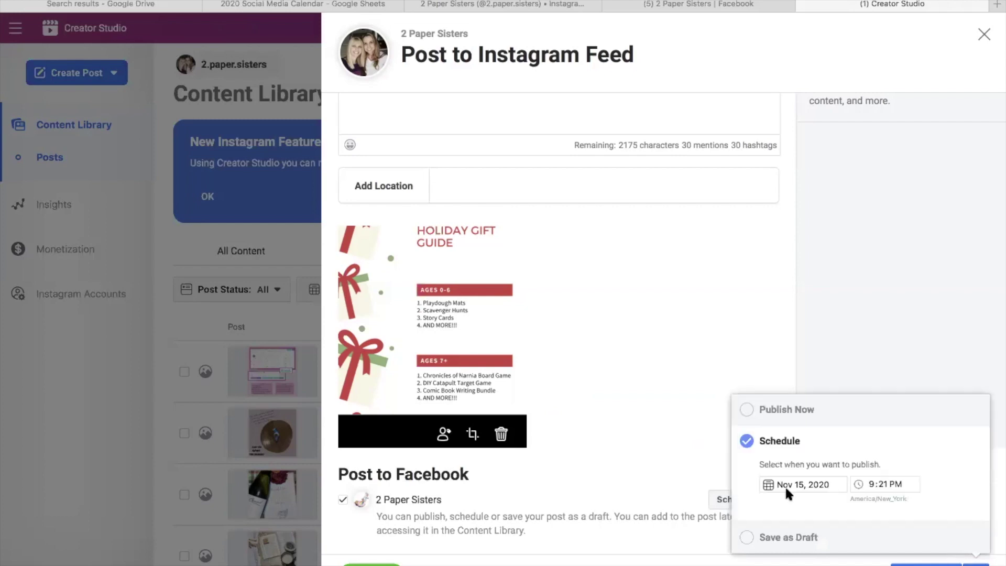
click(802, 485)
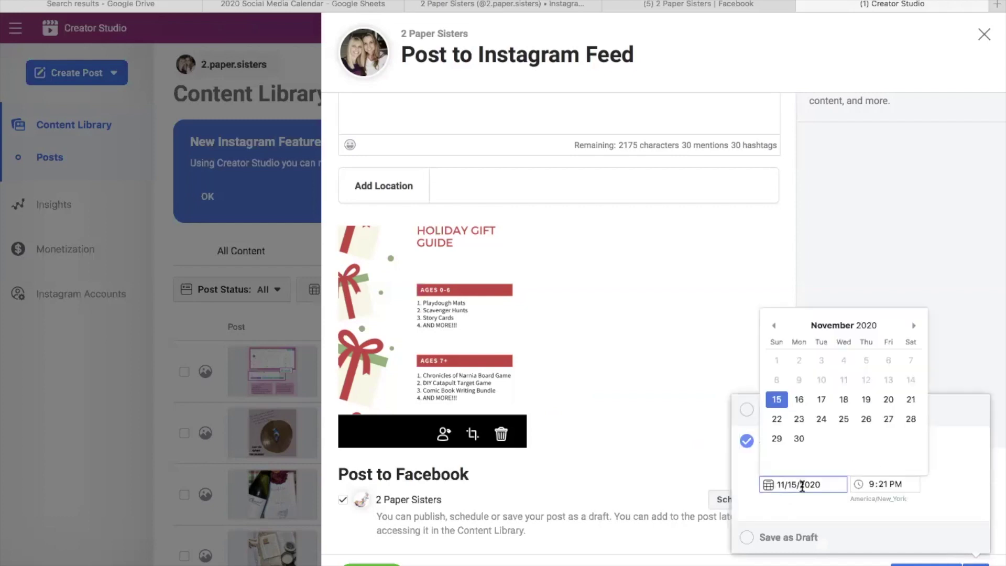
click(914, 326)
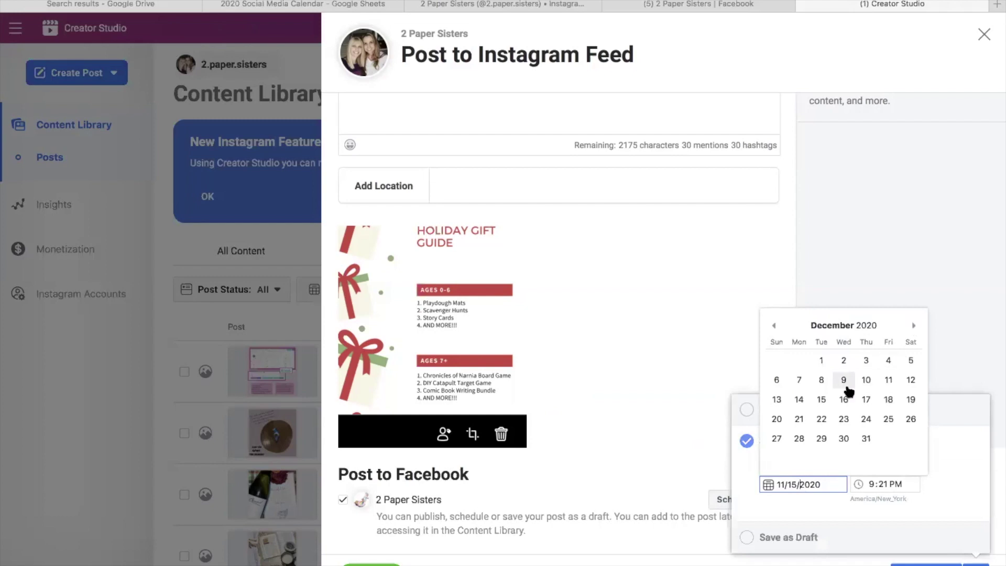
click(822, 400)
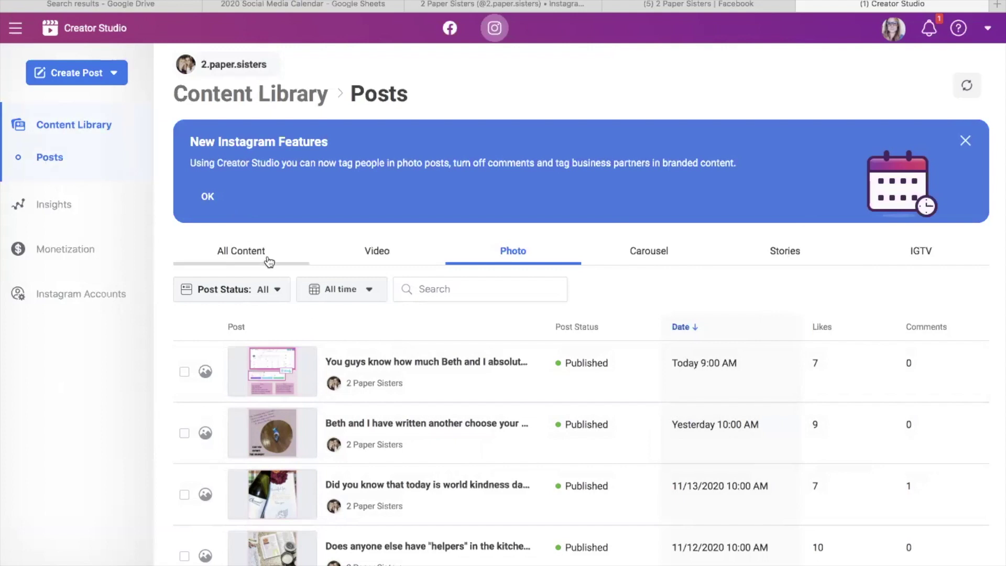
click(252, 254)
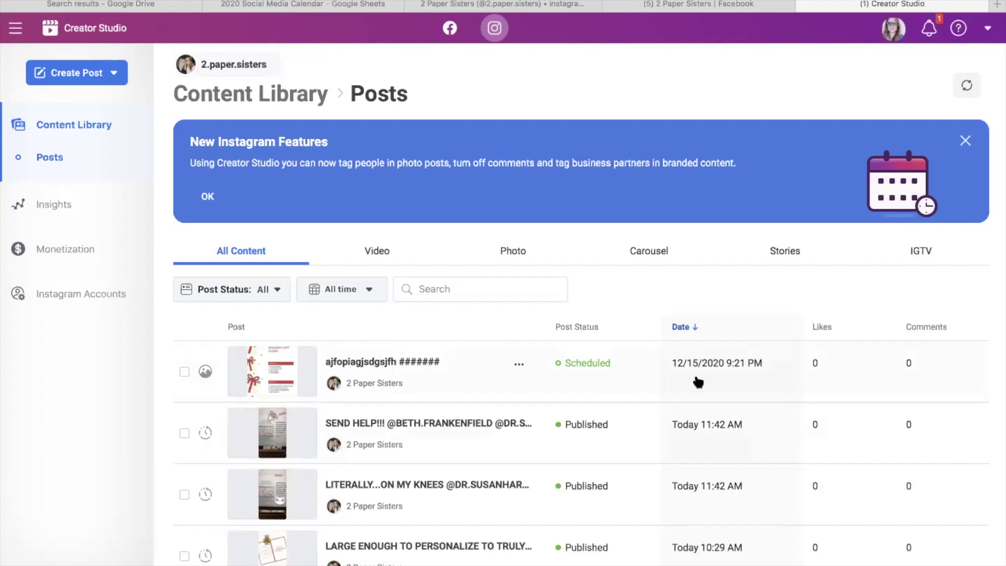
- Open the Facebook page's Content Library Posts showing the gift guide scheduled 12/09/2020 7:30 AM
mouse_move(725, 367)
click(449, 29)
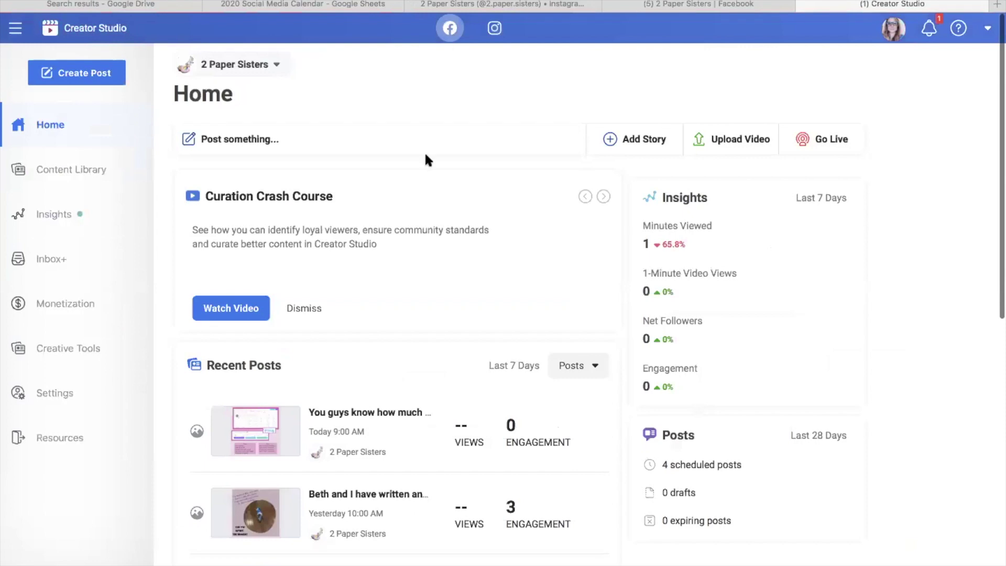
click(79, 169)
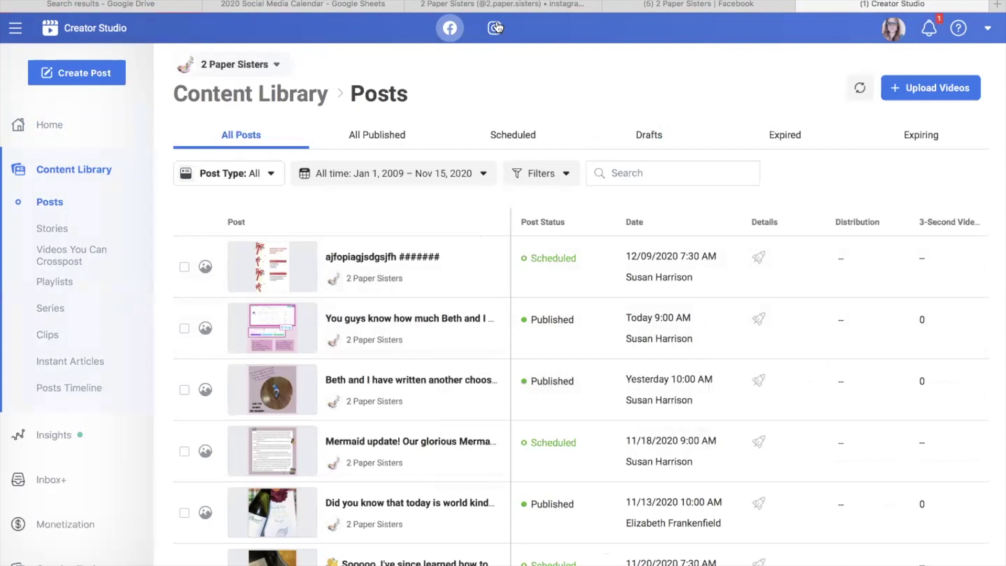
click(495, 28)
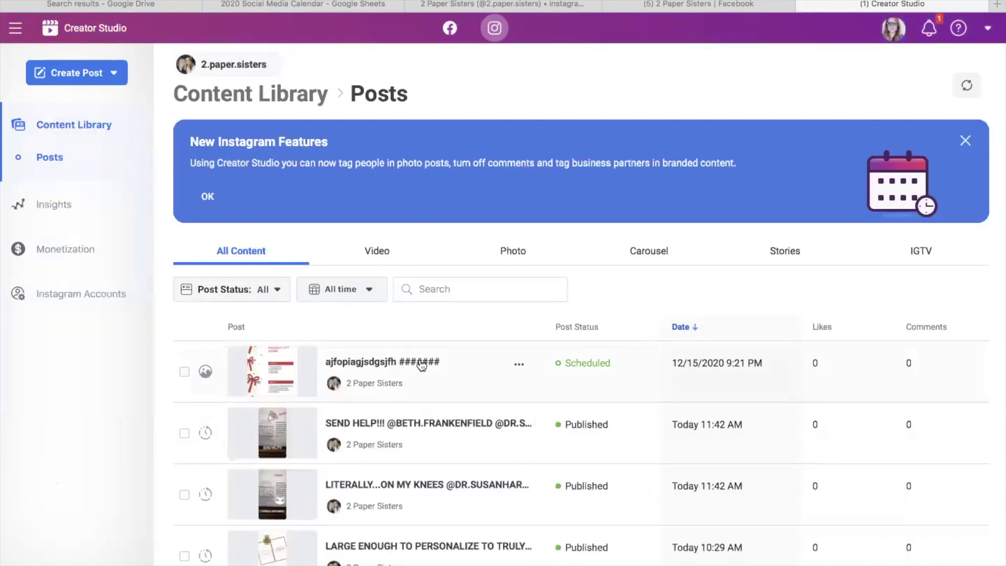
click(451, 29)
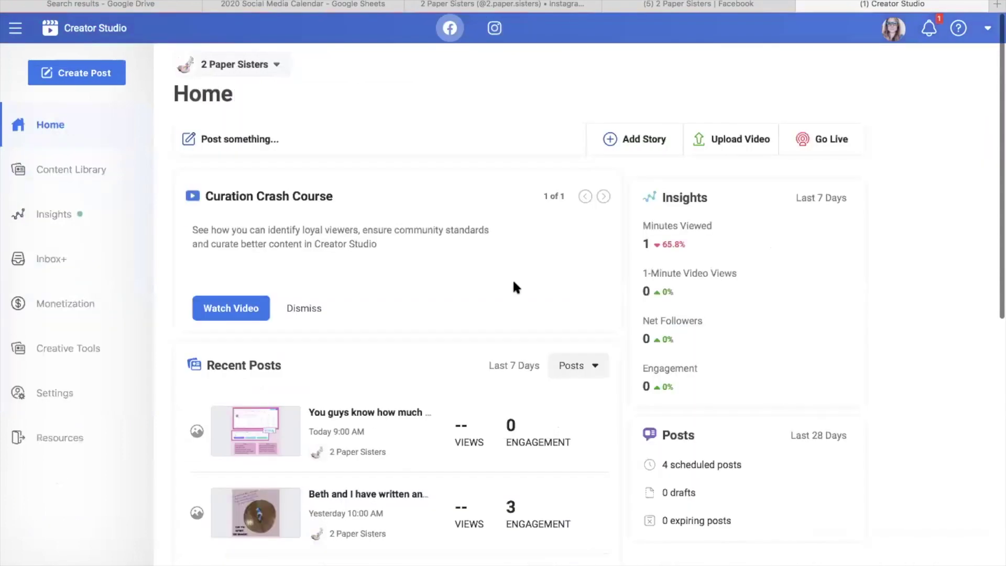
- Delete the scheduled gift guide post from the Facebook page's posts, then switch to Instagram's posts
click(71, 175)
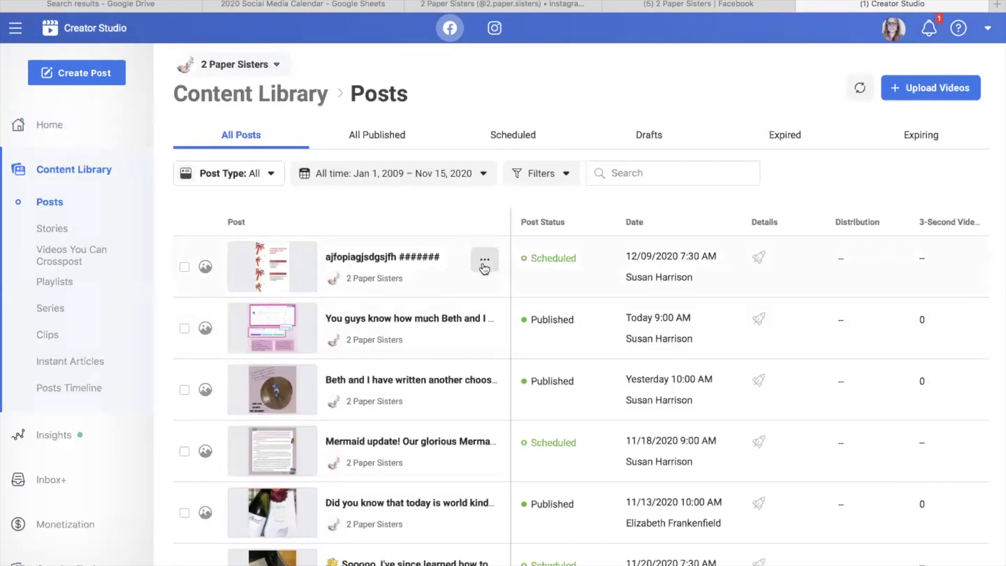
click(484, 261)
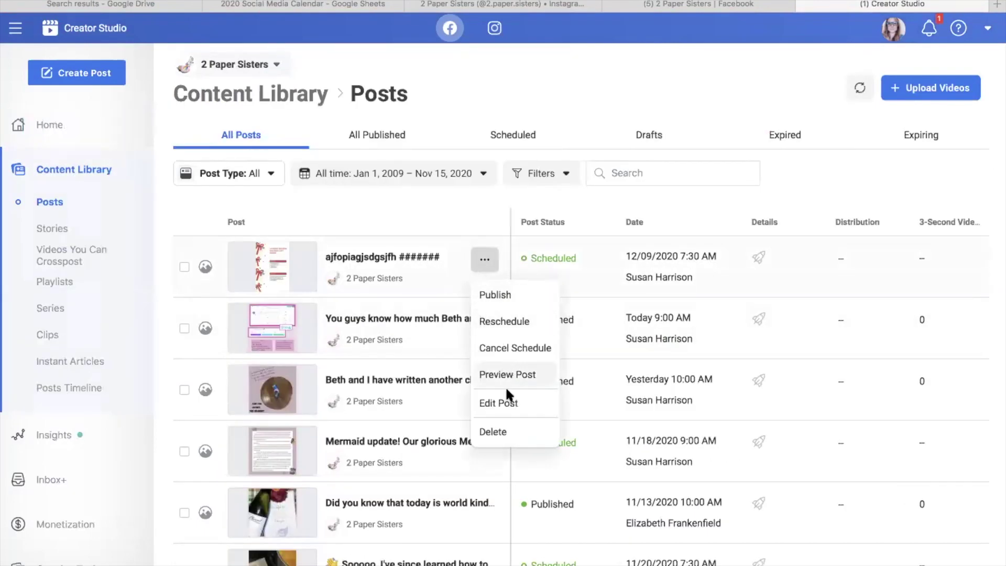
click(502, 432)
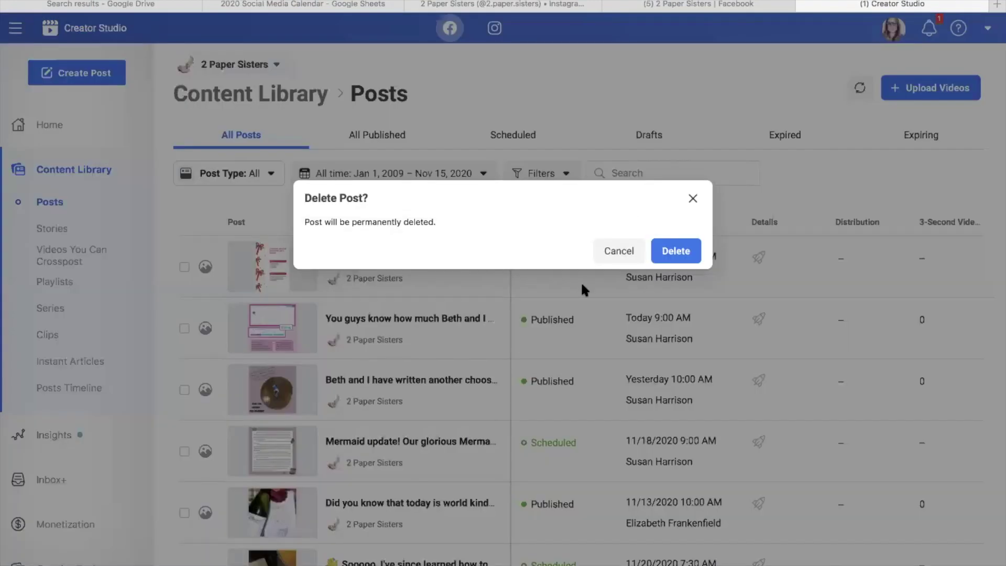
click(676, 251)
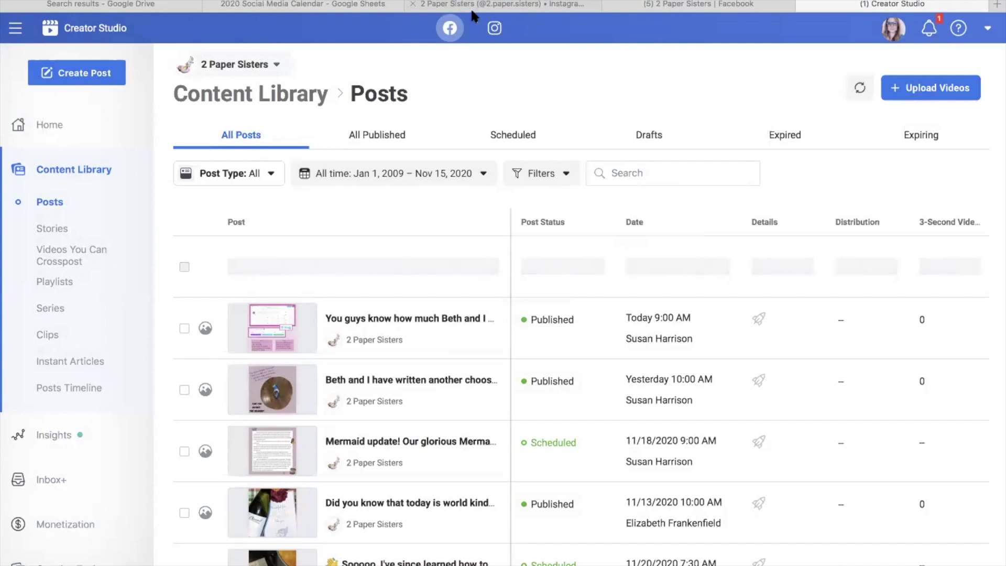
click(494, 30)
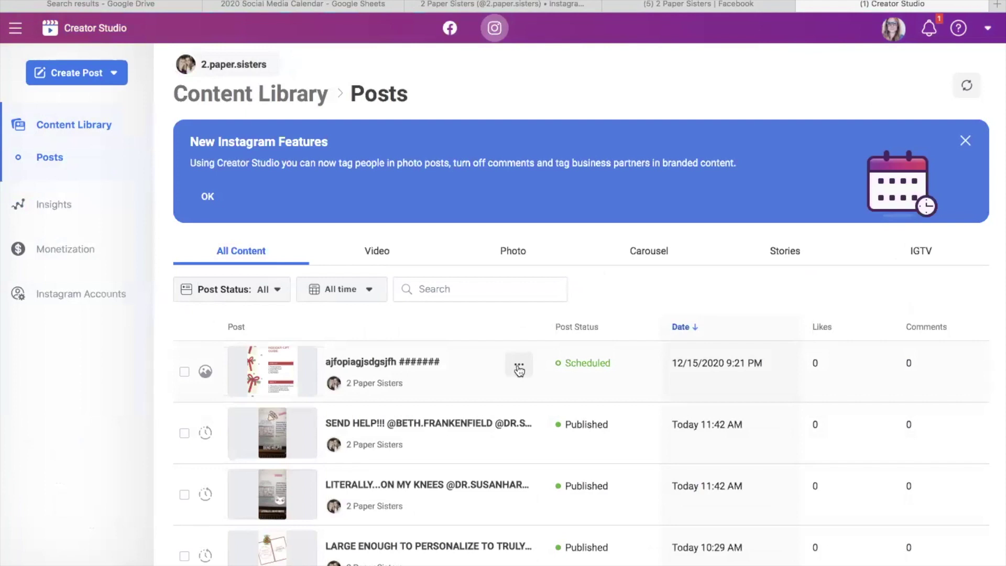
- Open the scheduled Instagram post in the editor, check its save options, and exit without saving
click(519, 369)
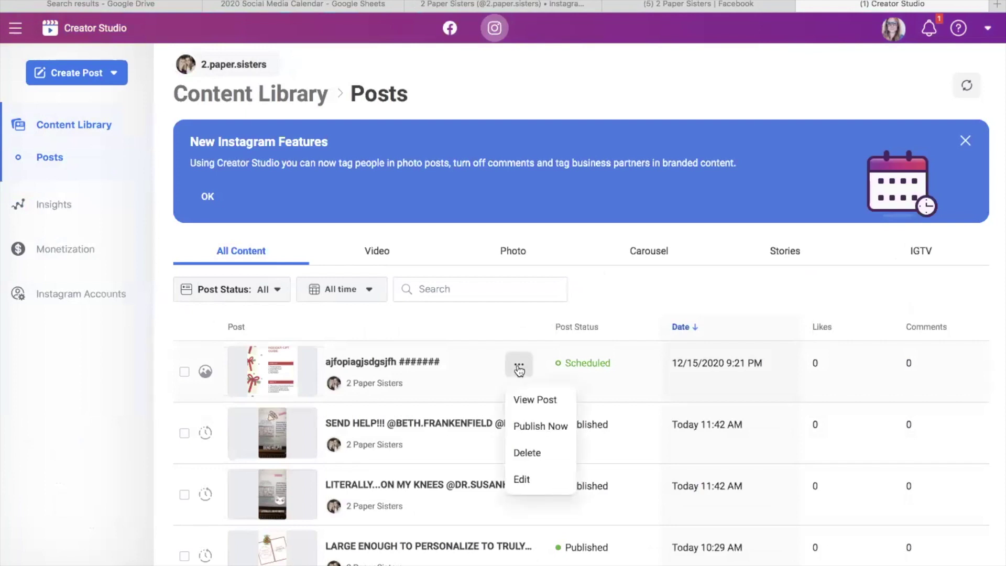
click(527, 481)
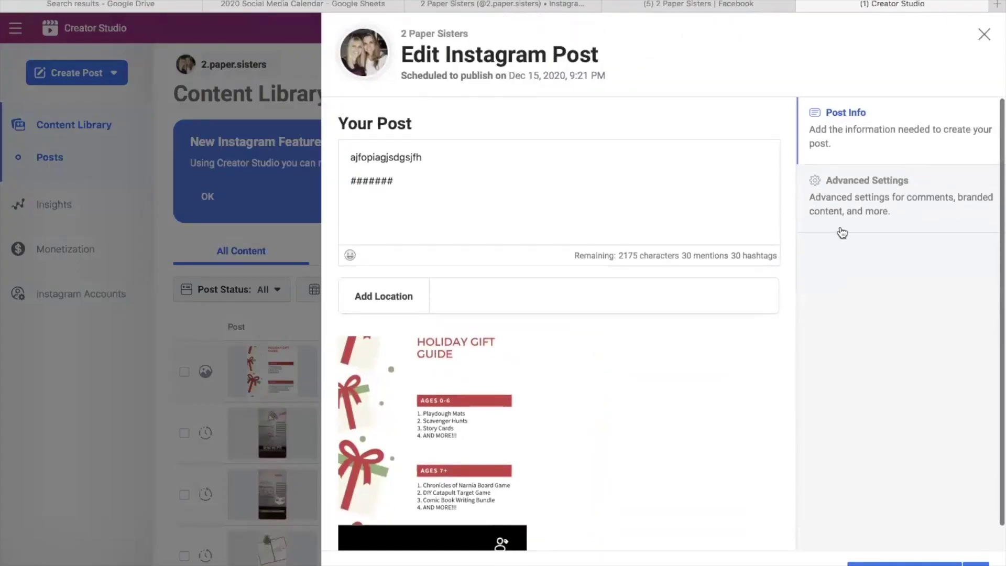
click(975, 564)
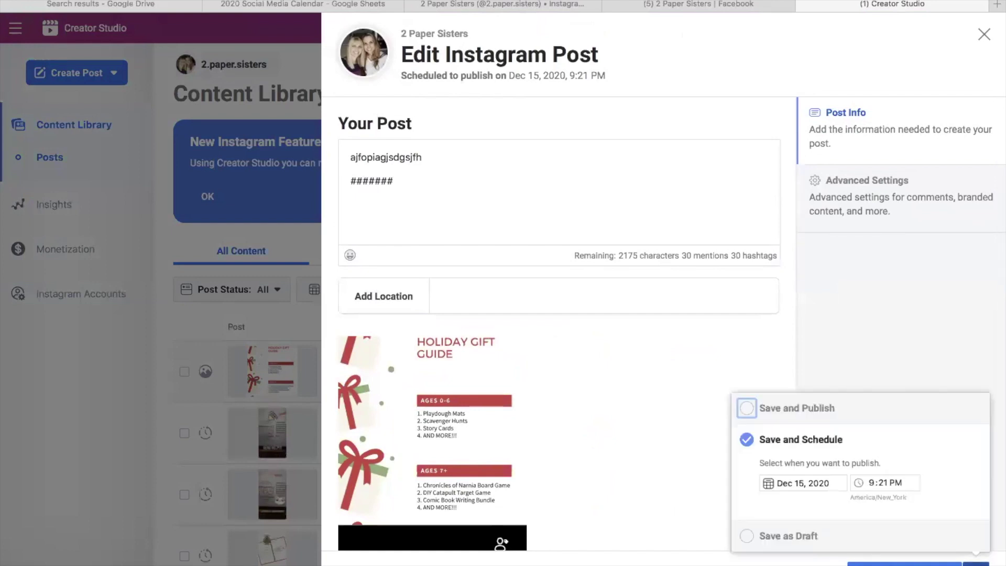
click(883, 266)
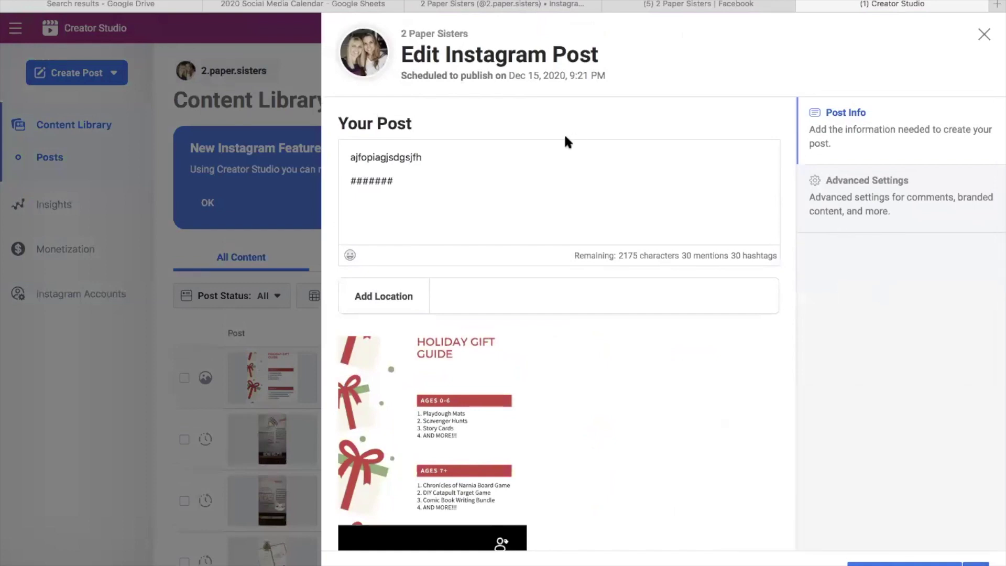
click(984, 35)
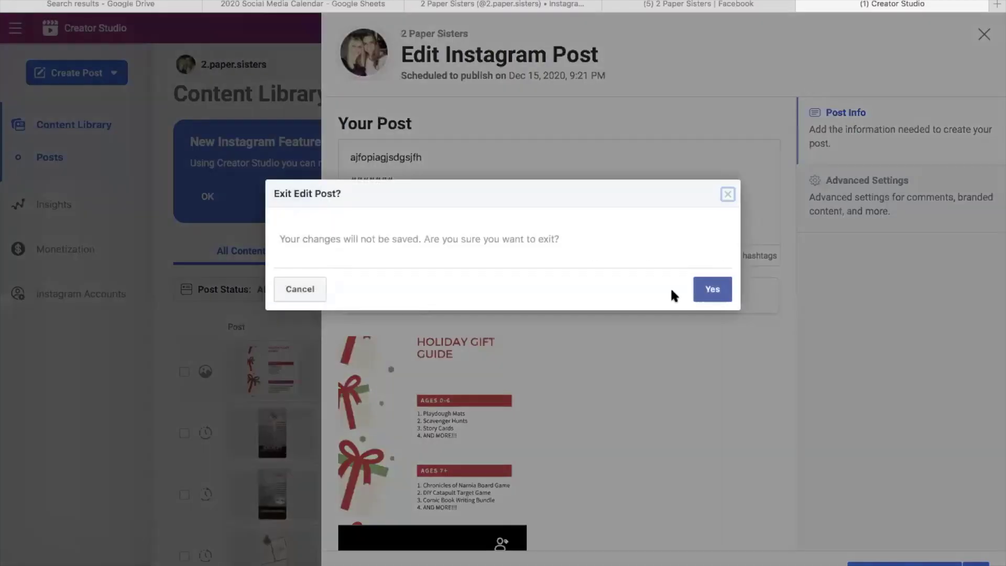
click(709, 290)
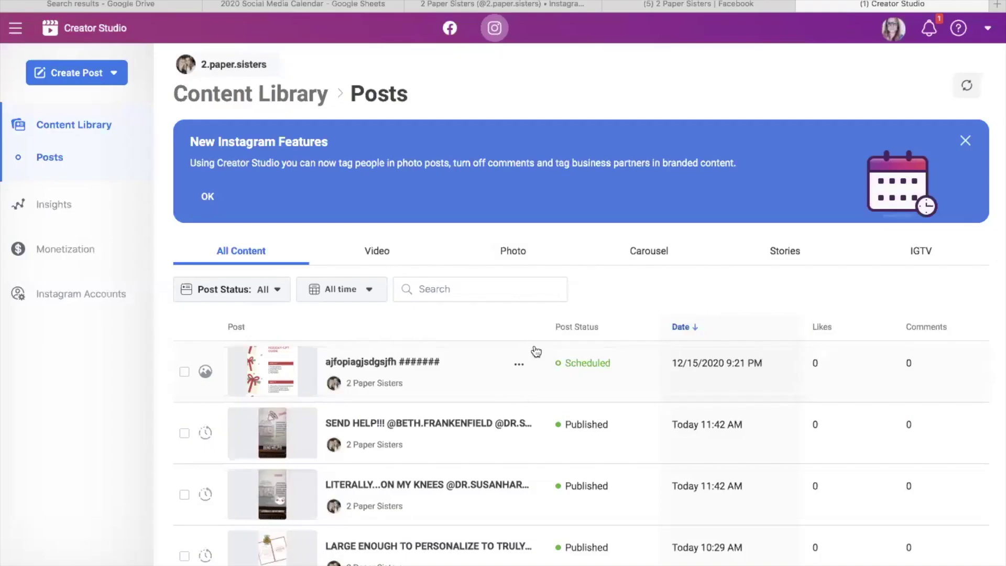
- Reopen the holiday post for editing, review it, and leave the editor without saving again
click(404, 364)
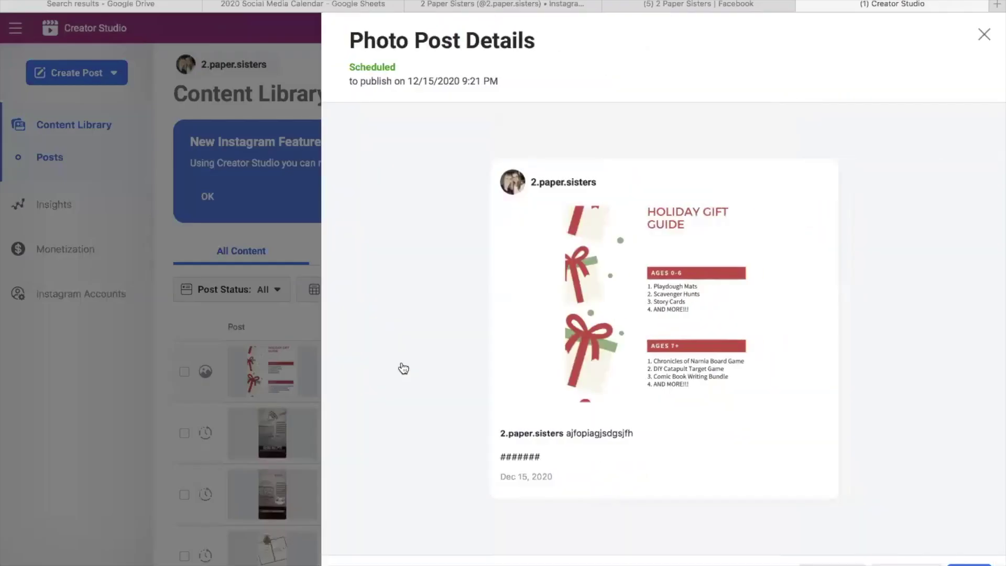
click(906, 564)
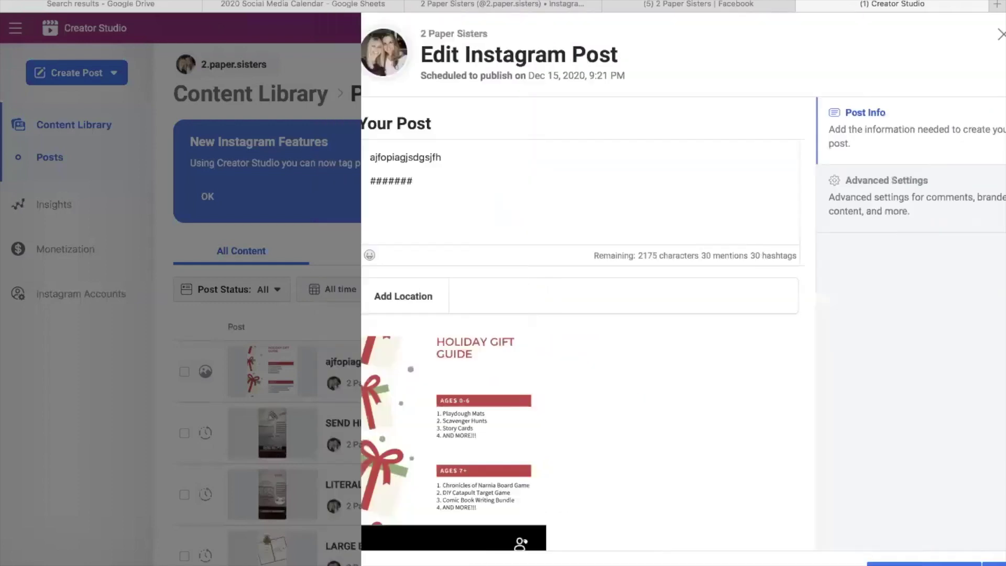
scroll(659, 498, down, 1)
scroll(659, 498, up, 1)
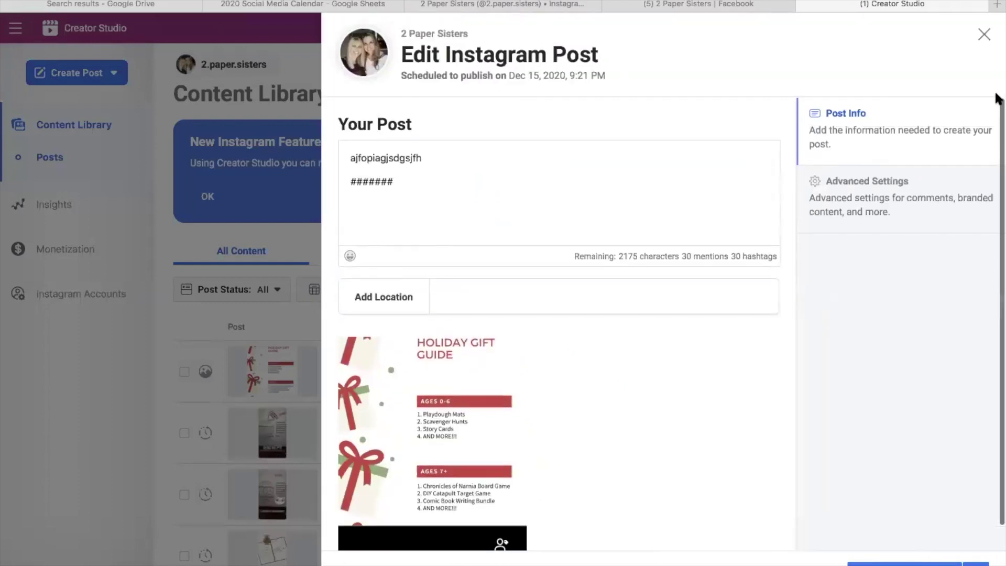
click(984, 35)
click(713, 290)
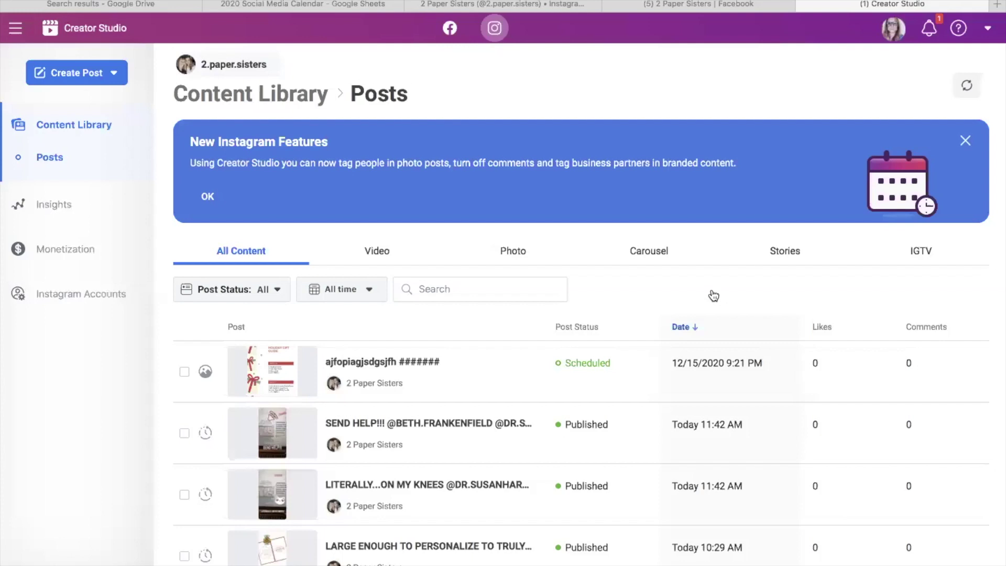
- View the scheduled holiday post's details in the Instagram library, then close them
click(516, 365)
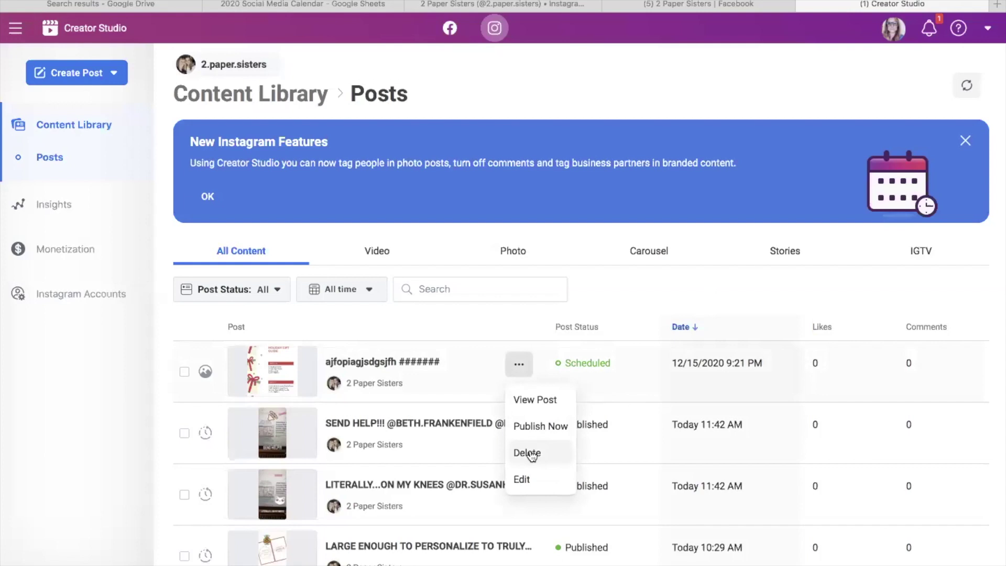
click(585, 366)
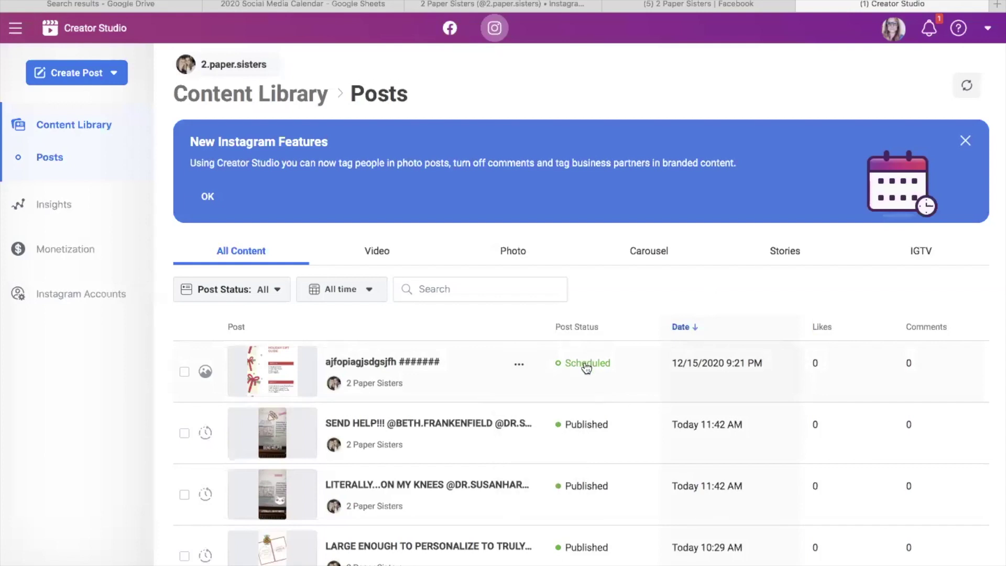
click(586, 368)
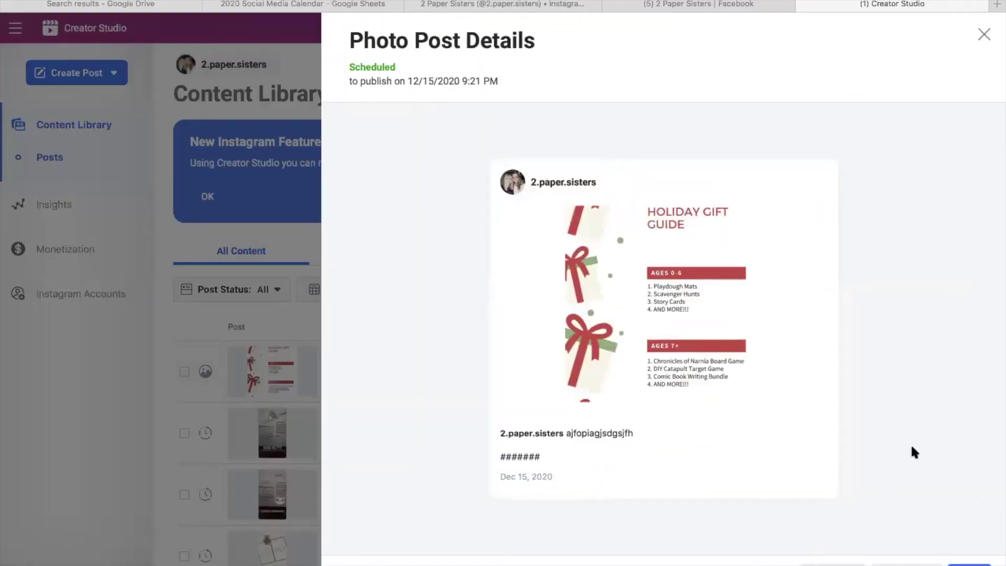
click(984, 34)
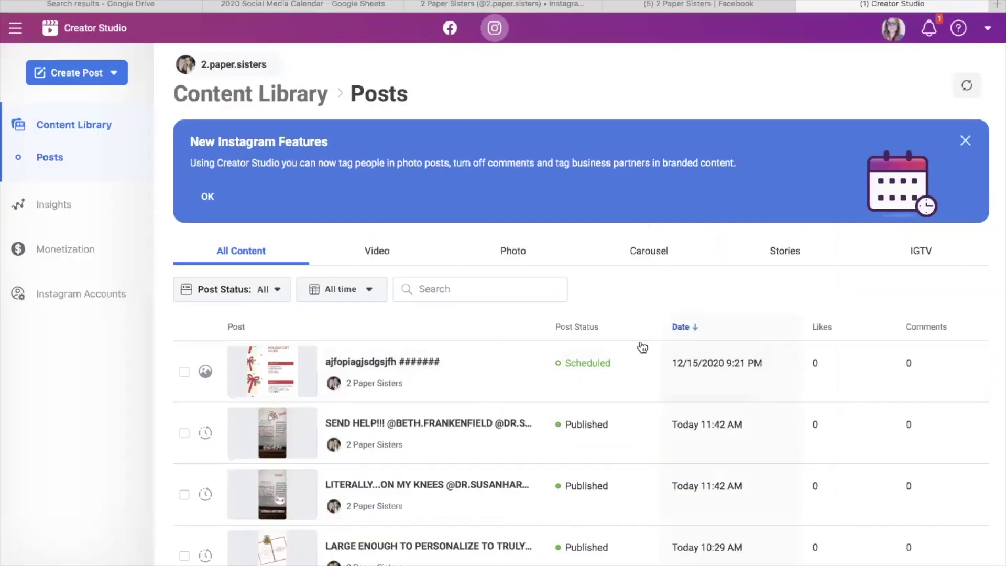
- View the holiday post again, close it, and go to the 2 Paper Sisters Facebook Home dashboard
click(519, 366)
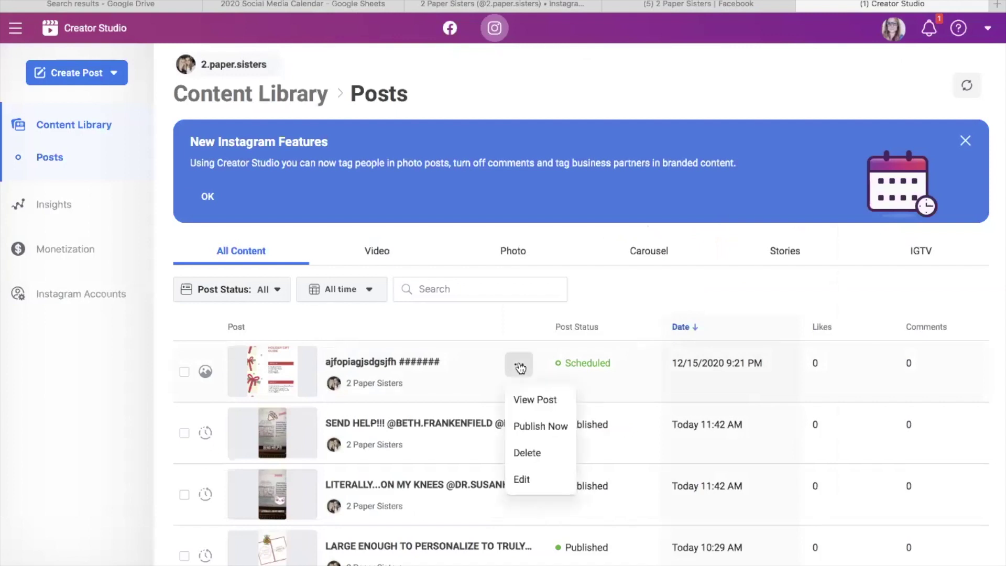
click(422, 364)
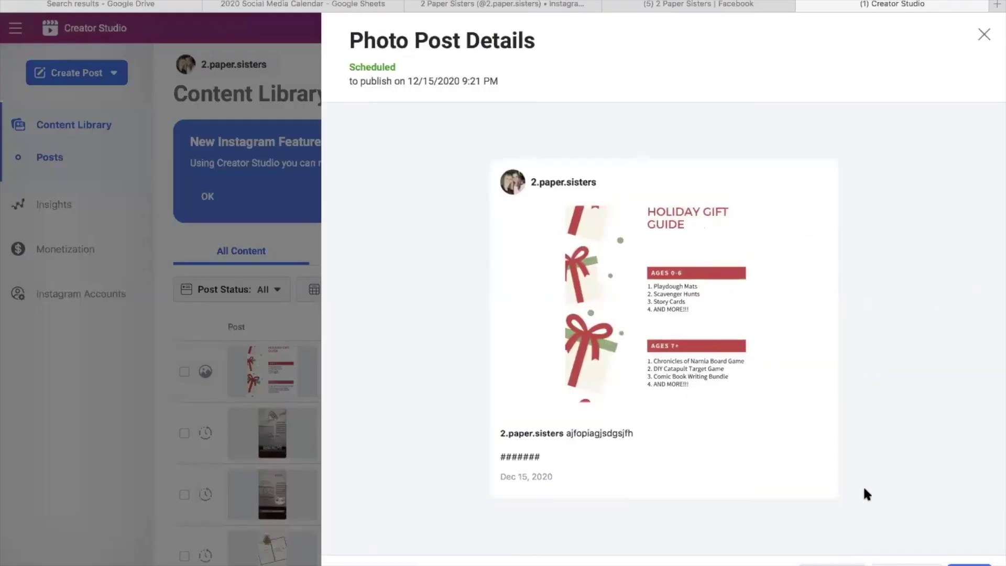
click(982, 36)
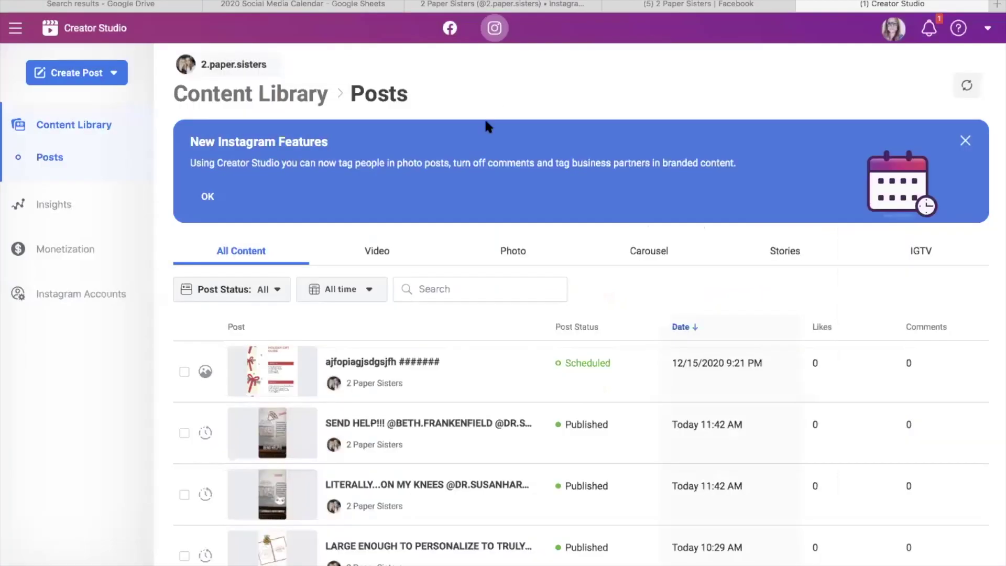
click(452, 30)
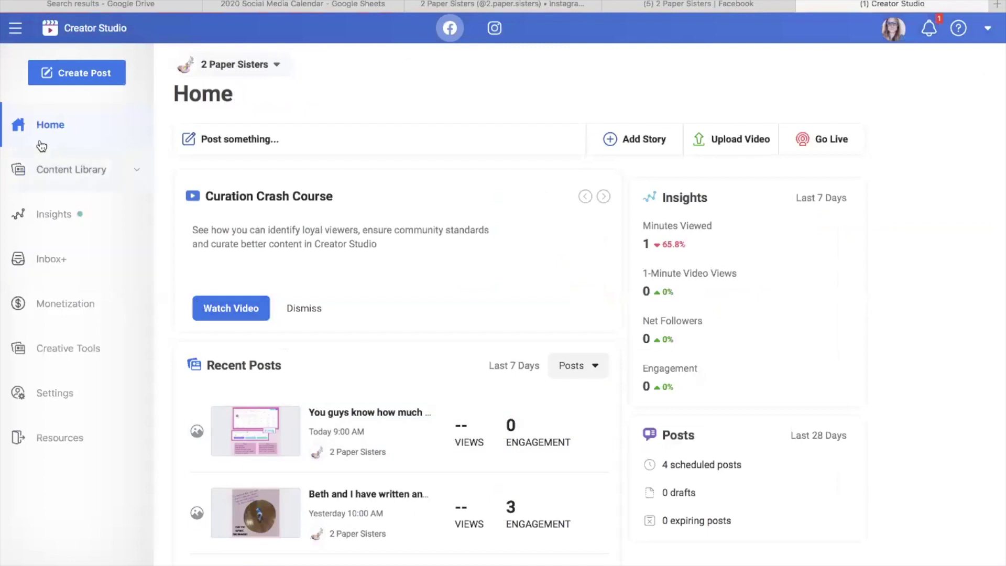
- Go to the Facebook page's Content Library Posts and begin a new Create Post
click(54, 171)
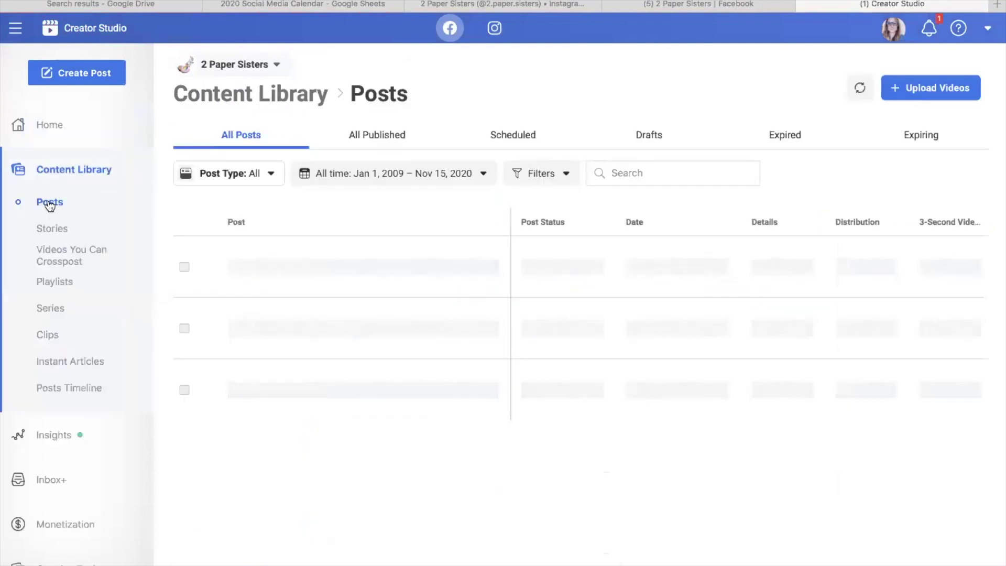
click(50, 203)
click(82, 74)
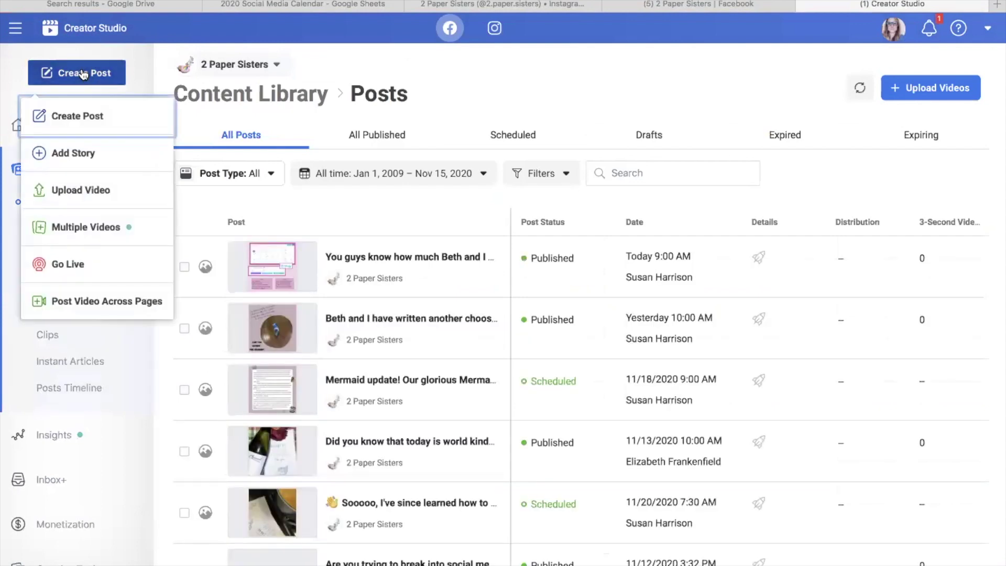
click(92, 119)
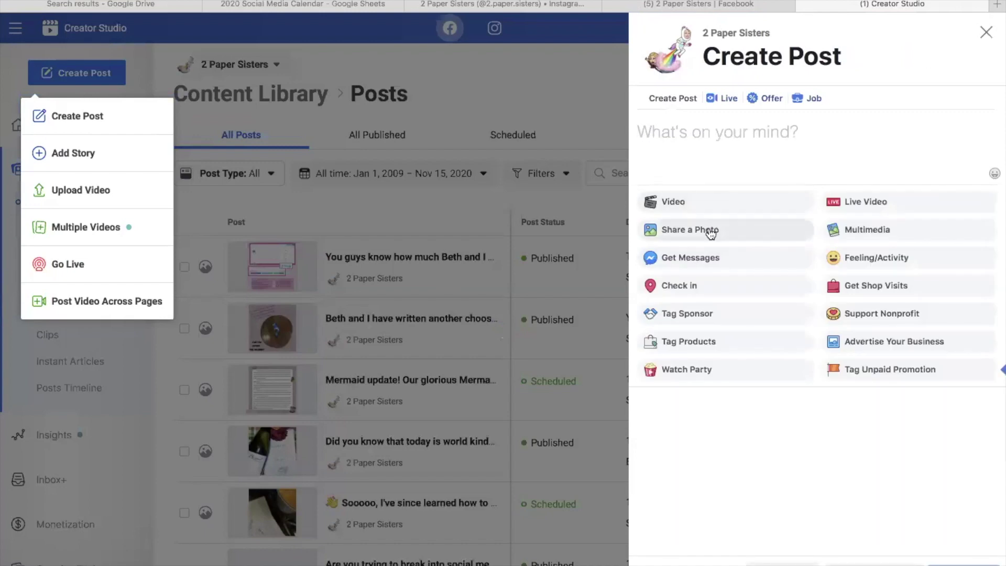
- Enter ';ilduisdf;hn' as the post text and attach the Winter Pins.png photo
text(;ilduisdf;hn)
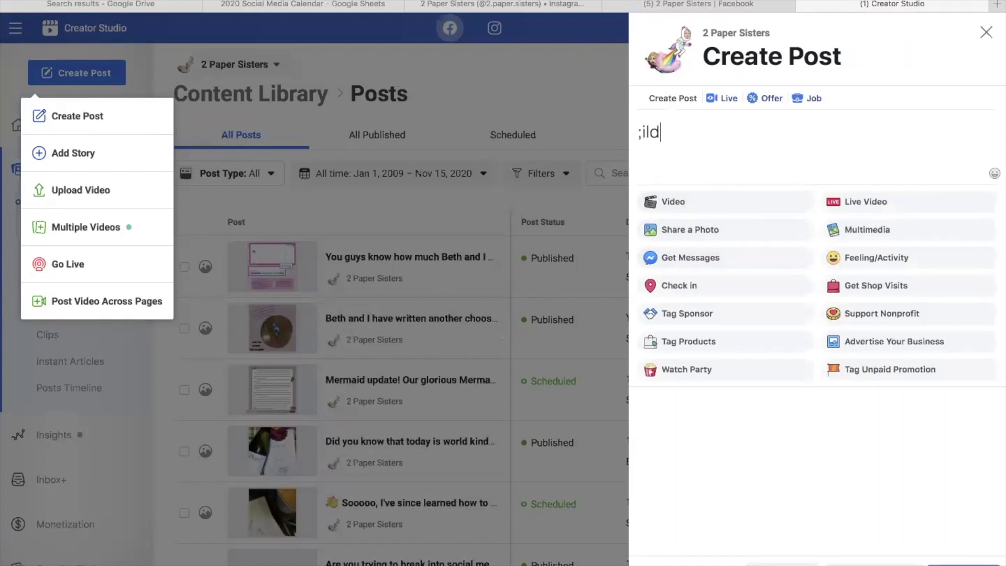
click(705, 236)
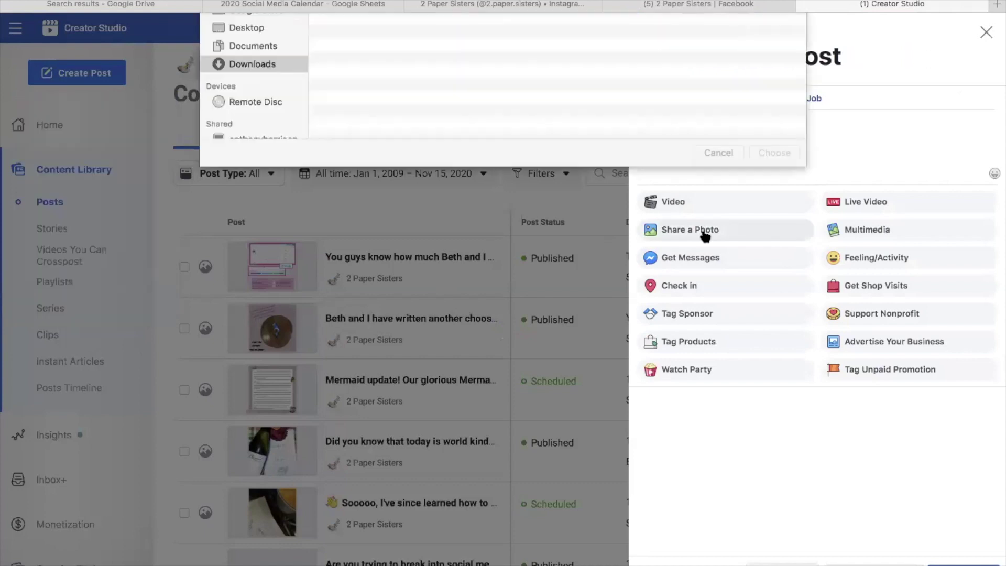
click(369, 224)
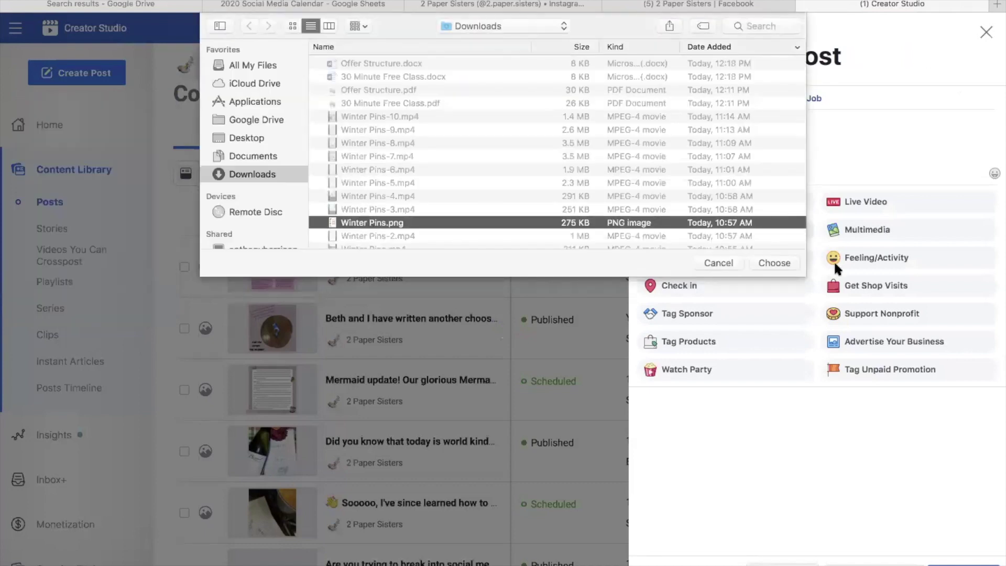
click(775, 262)
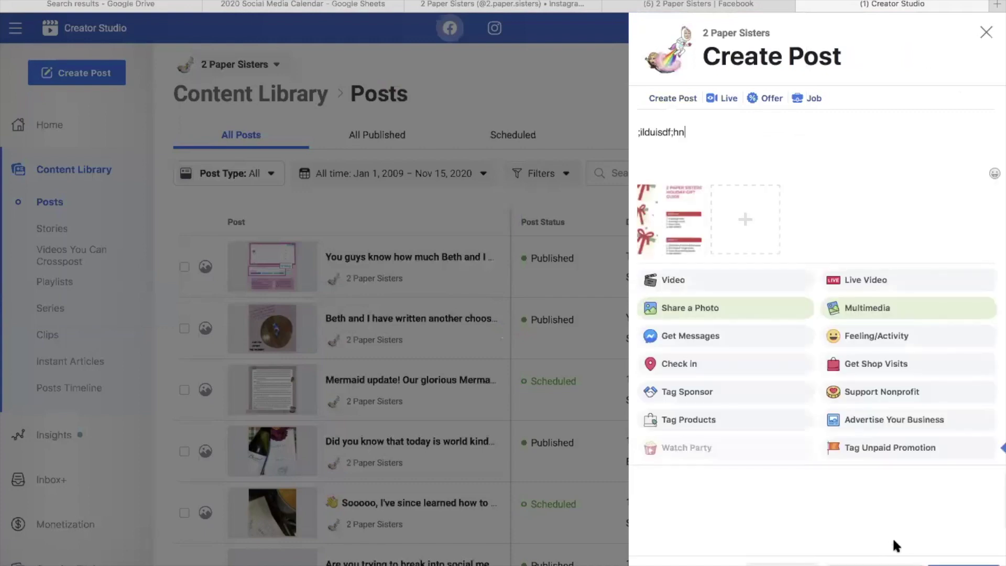
- Open the Schedule options and cancel them, then close the composer and discard the draft
click(914, 563)
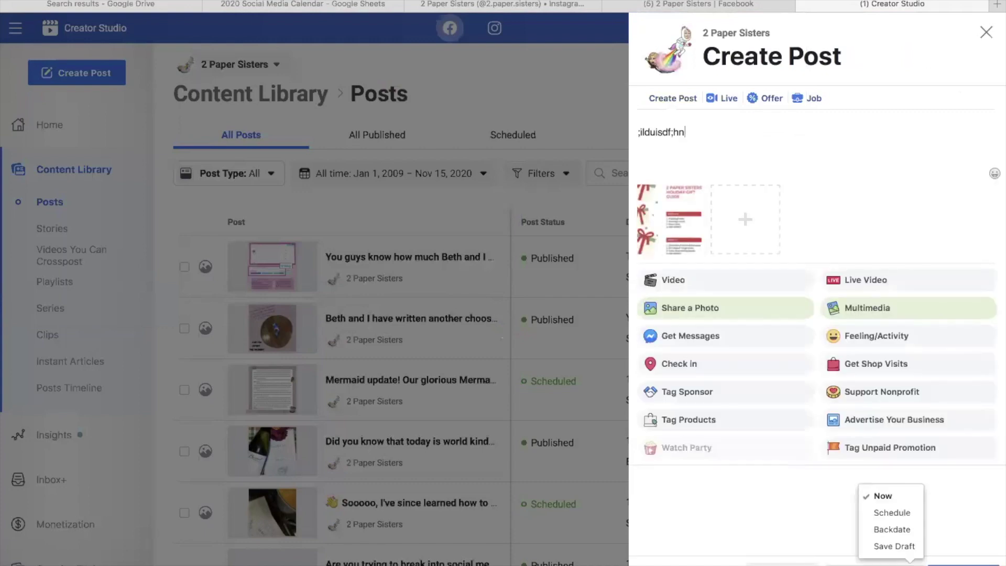
click(892, 513)
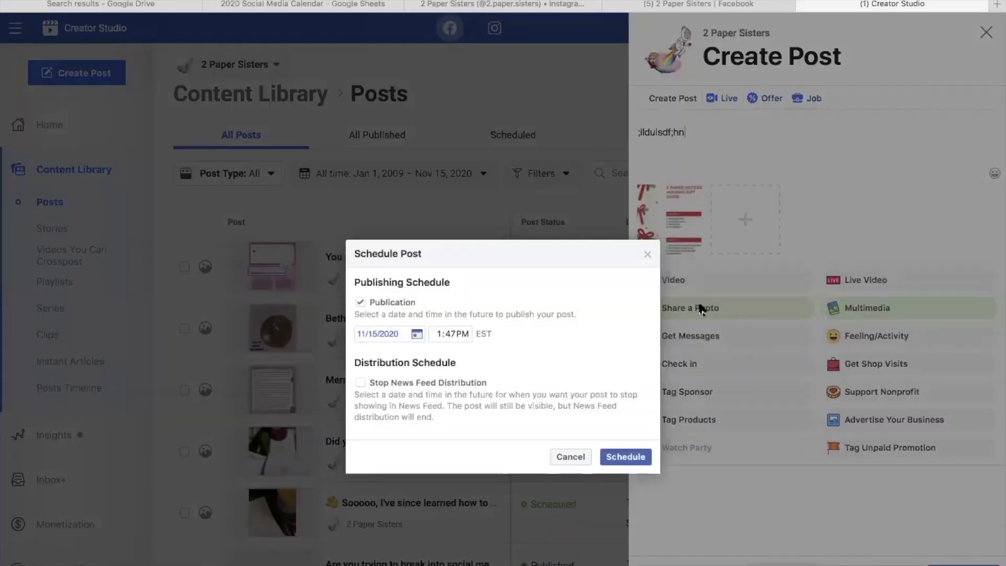
click(649, 257)
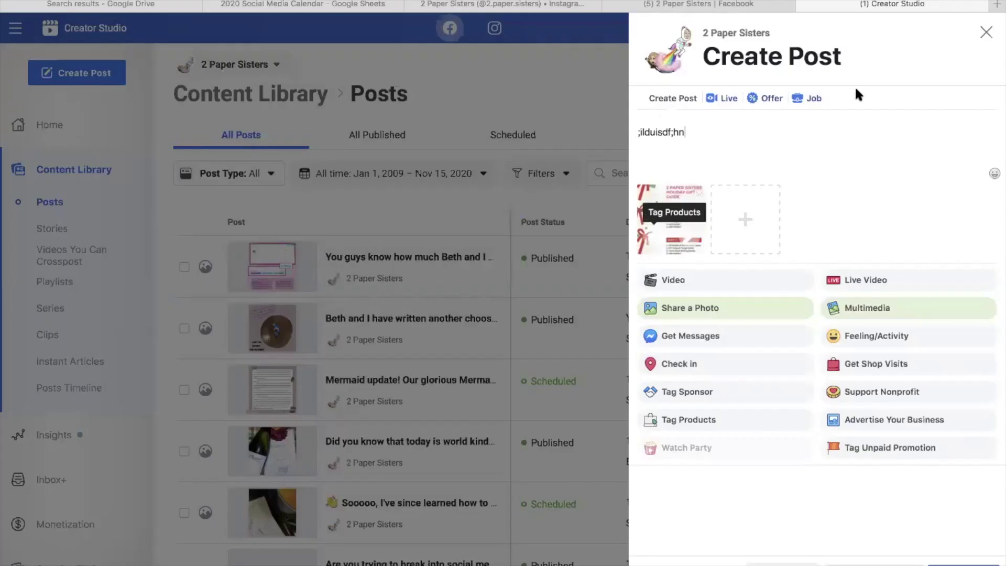
click(985, 34)
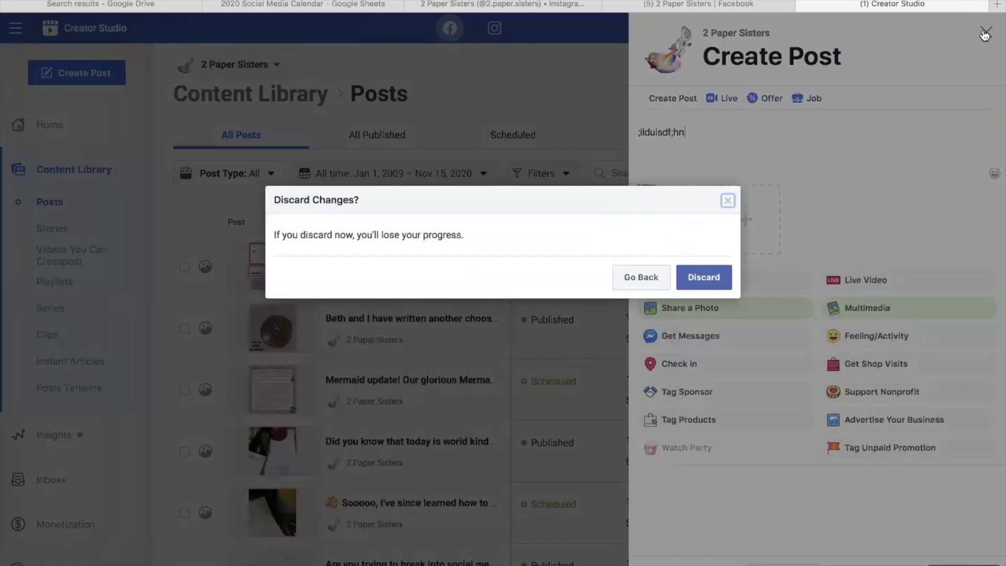
click(700, 277)
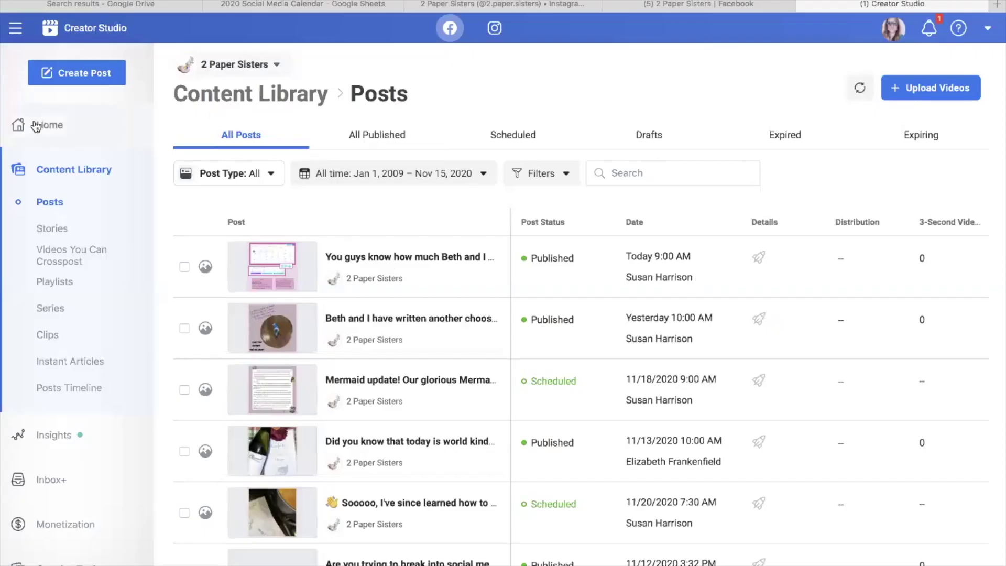
- Switch to the Instagram library and delete the scheduled Holiday Gift Guide post, confirming the deletion
click(494, 28)
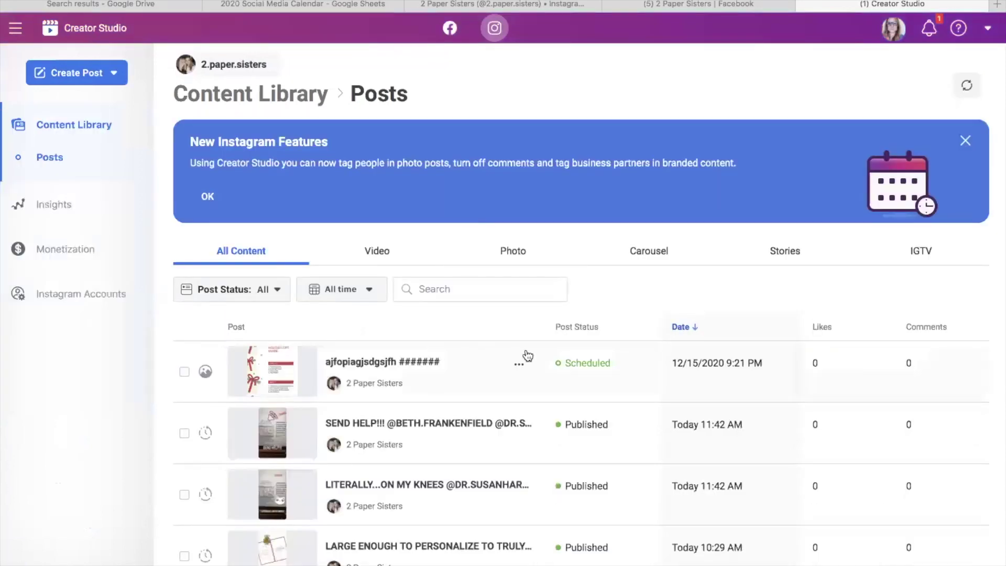
click(519, 364)
click(527, 452)
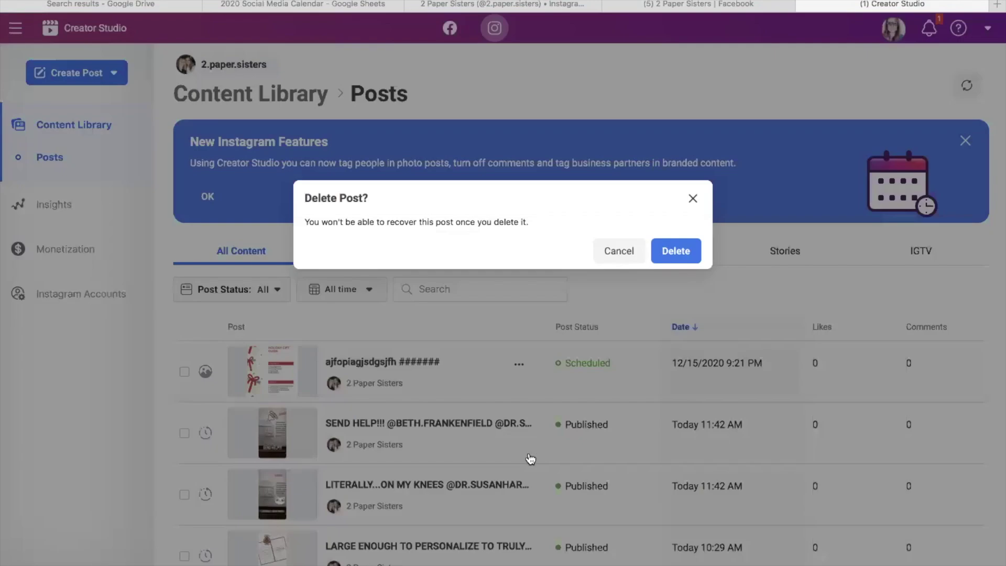
click(684, 253)
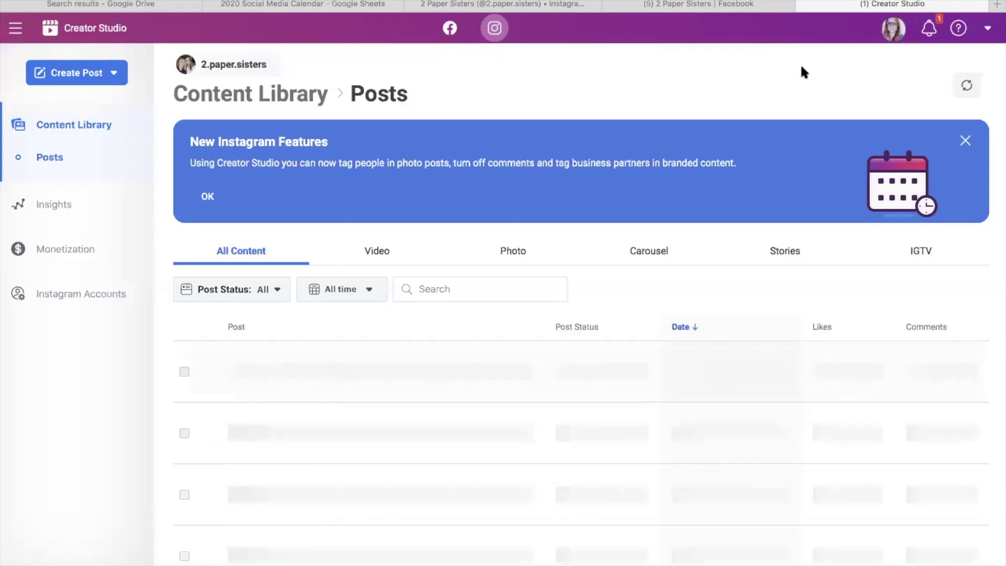